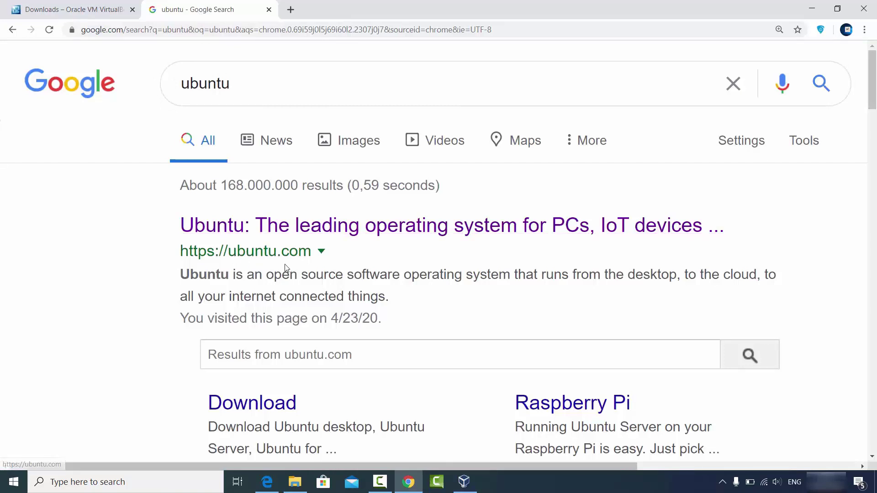
# Open ubuntu.com from the search results and go to the Ubuntu Desktop download page
pyautogui.click(296, 230)
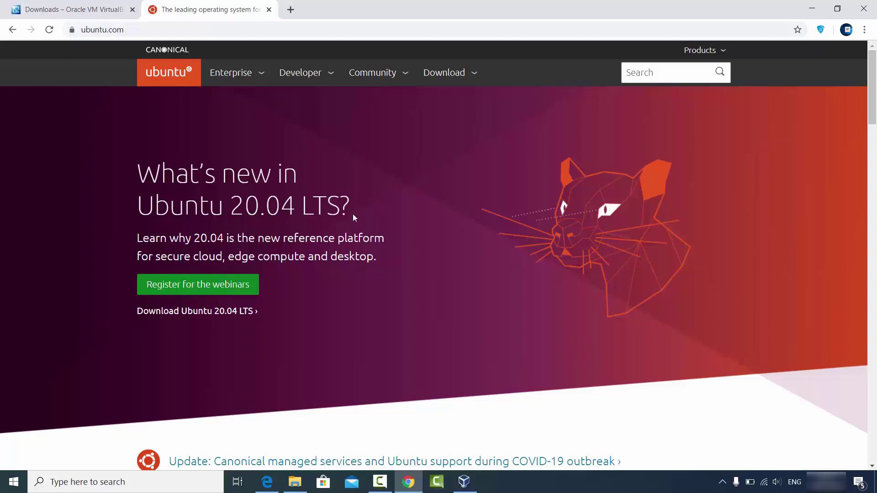
pyautogui.click(452, 76)
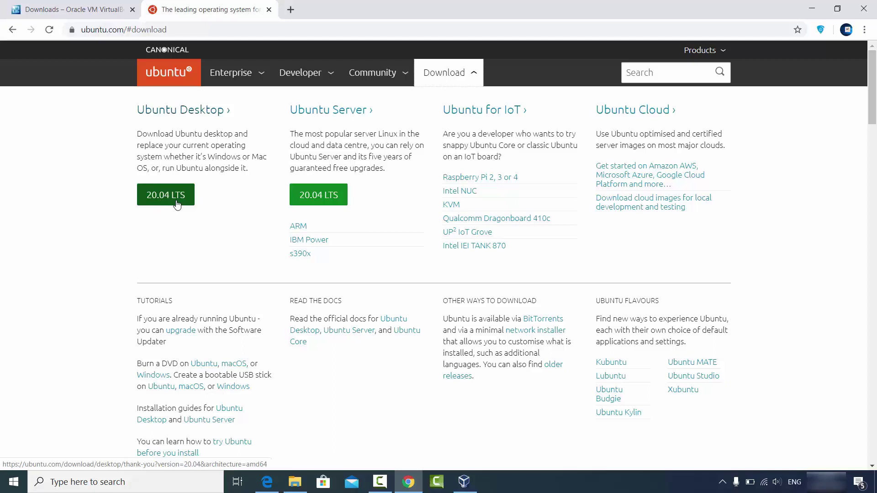
pyautogui.click(153, 197)
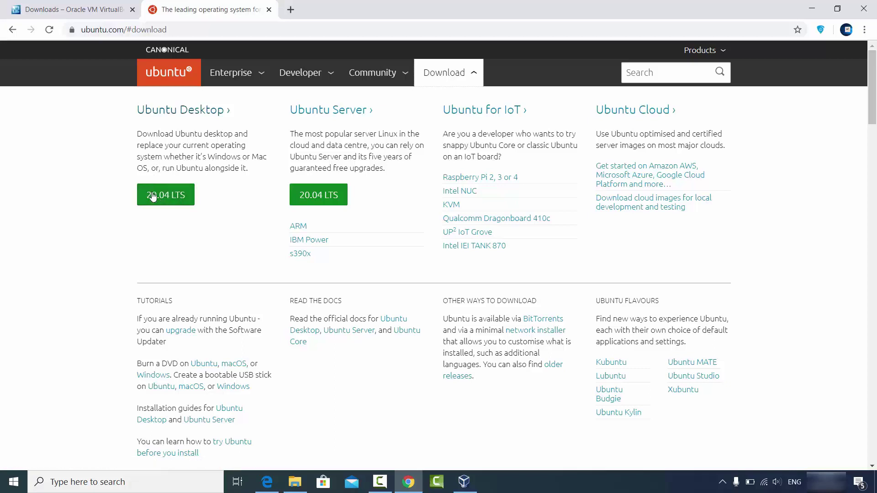
pyautogui.click(172, 112)
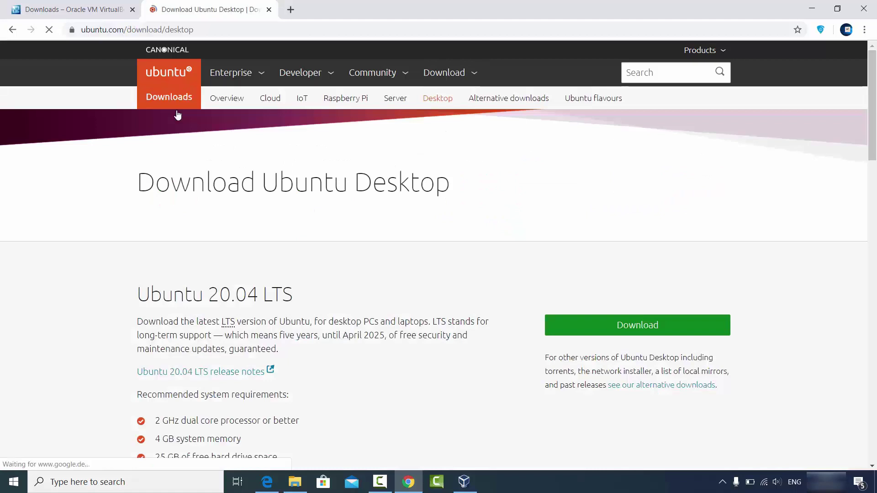
# Start the Ubuntu 20.04 desktop ISO download, then cancel it from the download bar
pyautogui.scroll(-1, 301, 247)
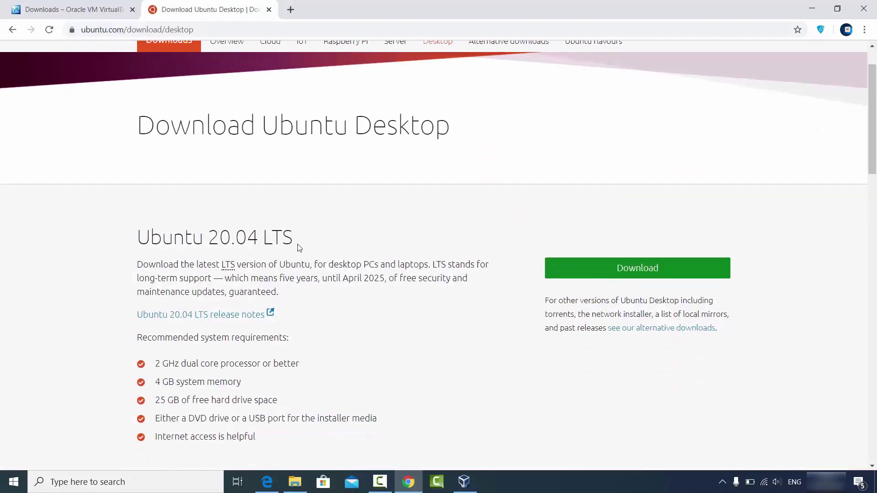
pyautogui.click(597, 273)
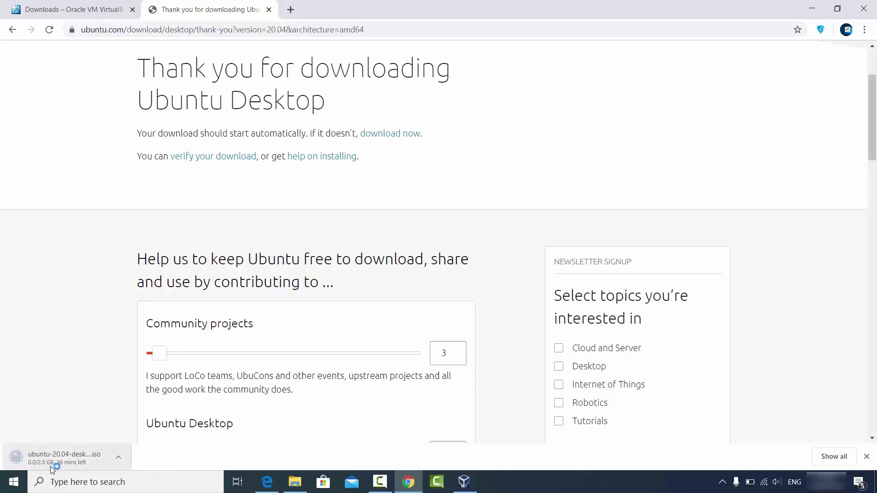
pyautogui.scroll(-3, 131, 345)
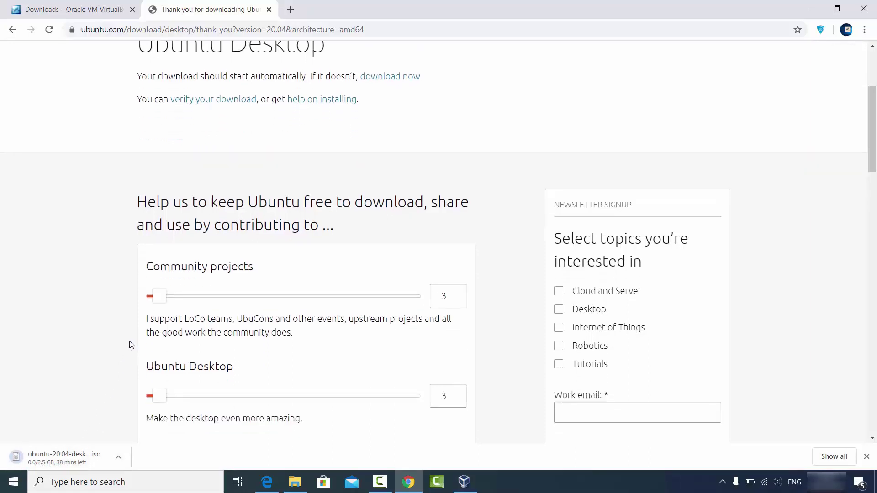
pyautogui.scroll(-1, 131, 345)
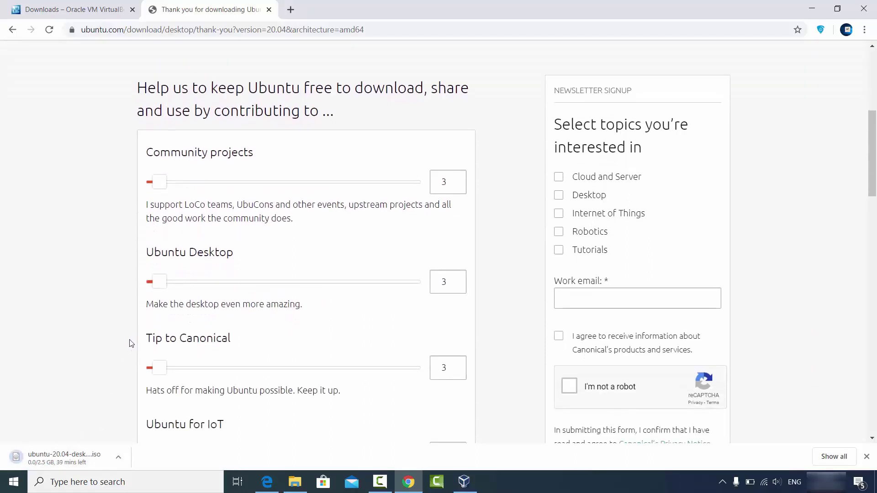
pyautogui.click(118, 456)
pyautogui.click(119, 439)
# Minimize Chrome, bringing VirtualBox Manager to the front
pyautogui.scroll(-2, 231, 192)
pyautogui.scroll(-4, 232, 192)
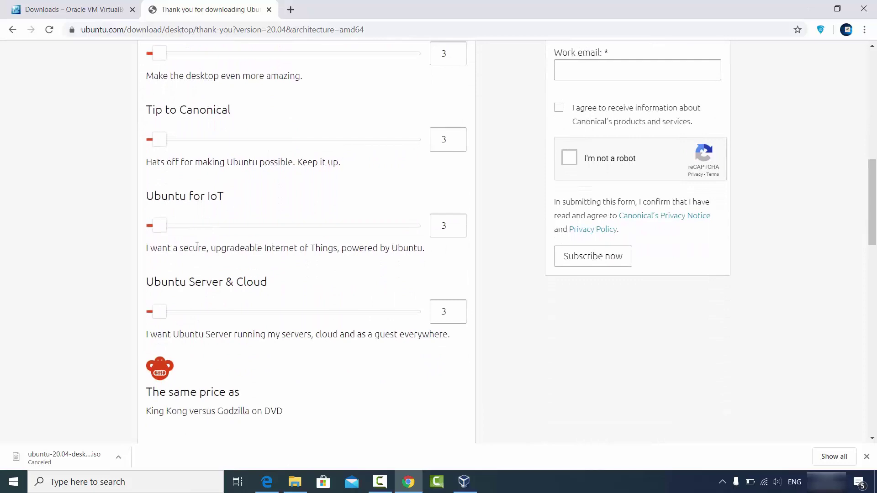
pyautogui.scroll(-3, 264, 273)
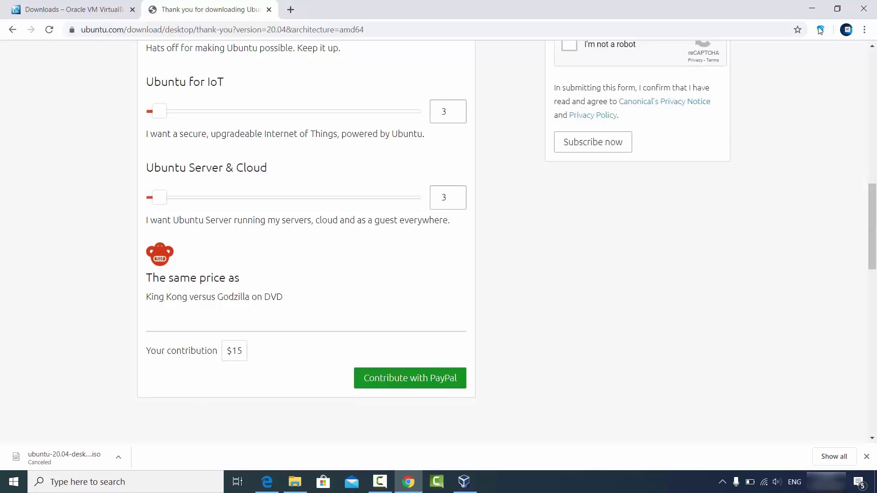
pyautogui.click(812, 9)
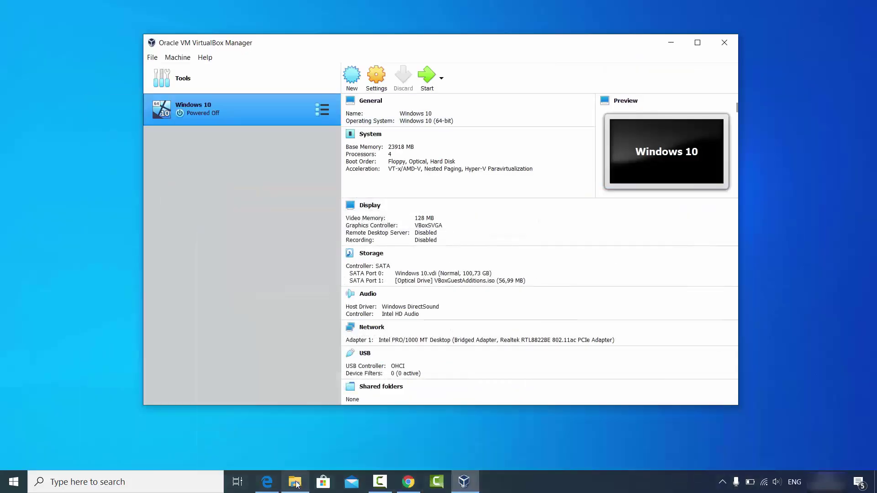
# Select ubuntu-20.04-desktop-amd64.iso in the D:\Videos\Ubuntu folder in File Explorer
pyautogui.click(295, 482)
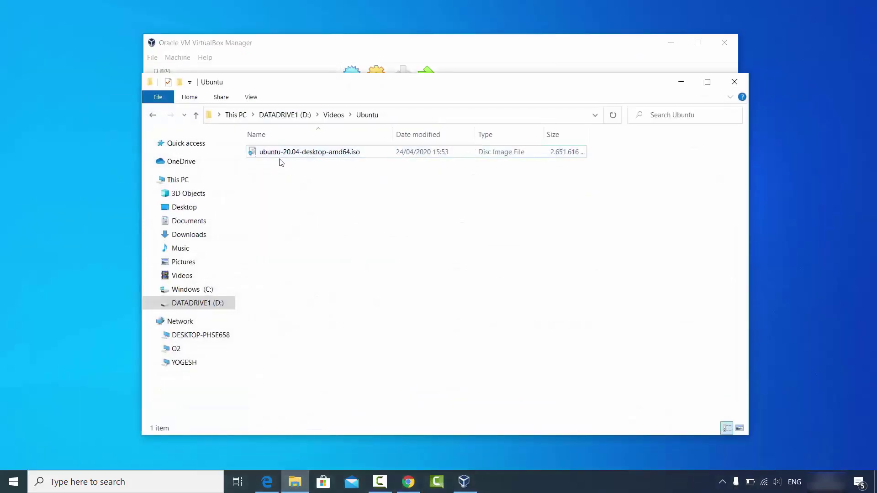
pyautogui.click(292, 155)
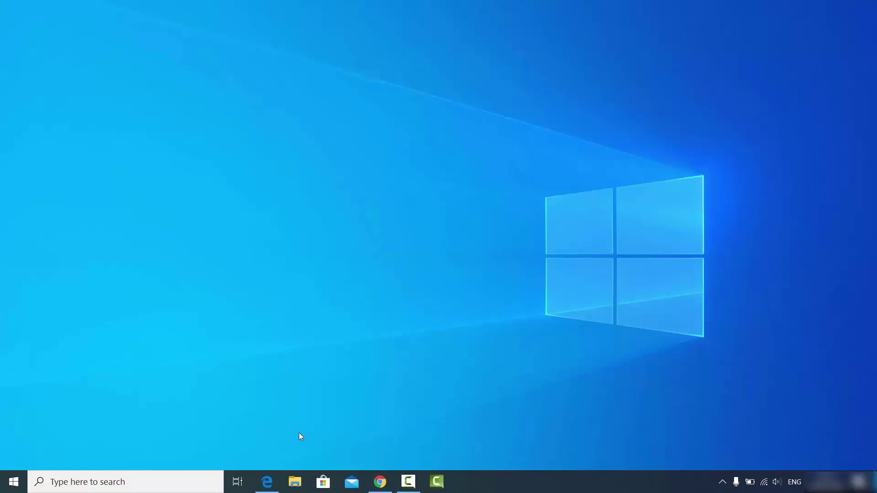
# Restore Edge and open 'Rufus - The Official Website' from the search results
pyautogui.click(267, 481)
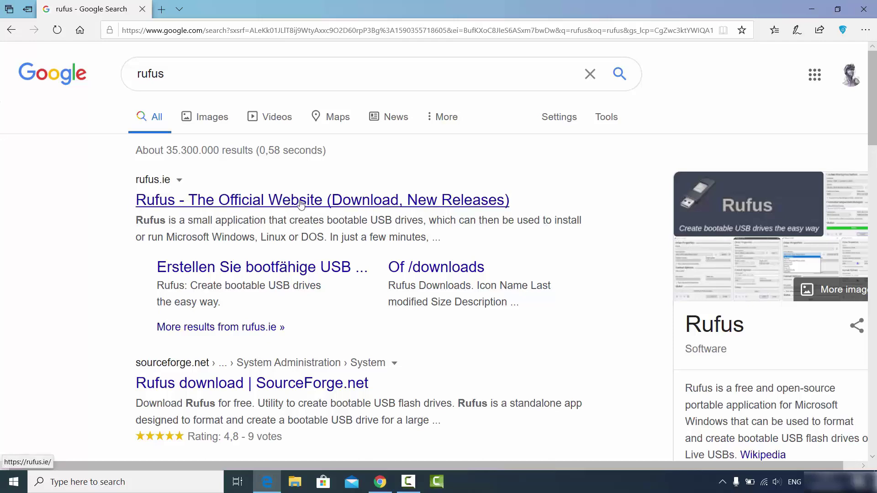
pyautogui.click(285, 202)
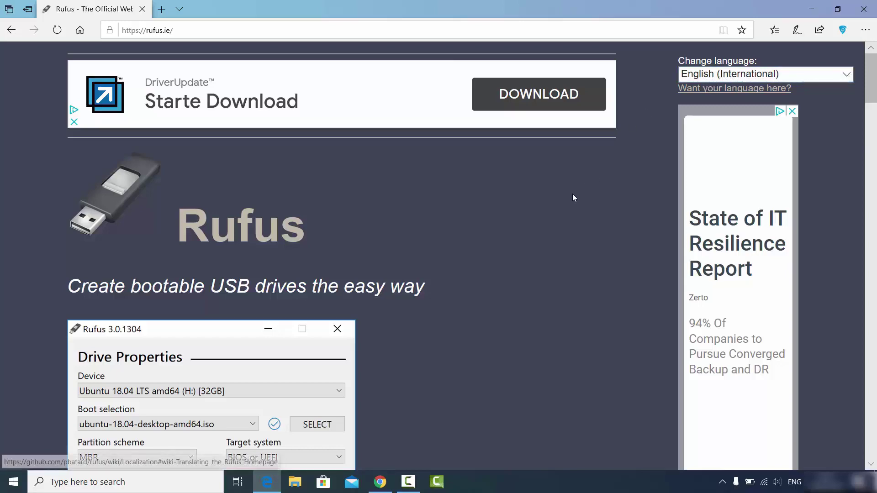
# Download rufus-3.10.exe from the site's Download section and save it
pyautogui.scroll(-10, 391, 196)
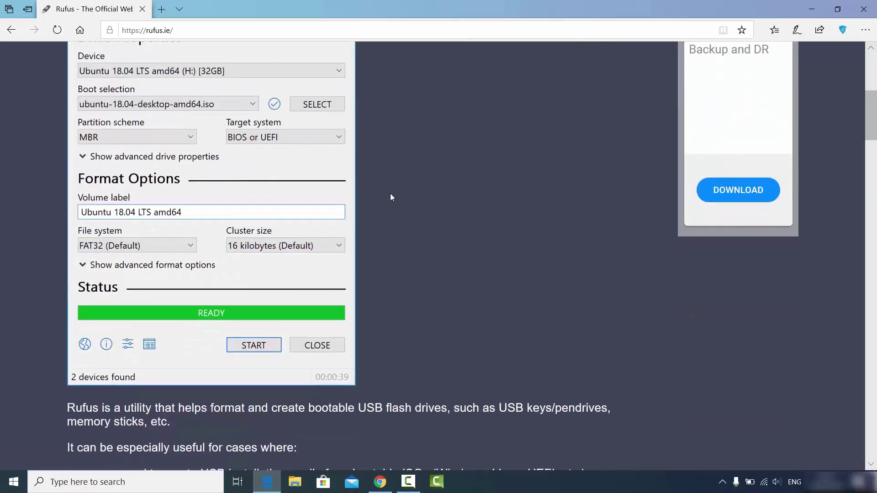
pyautogui.scroll(-4, 390, 197)
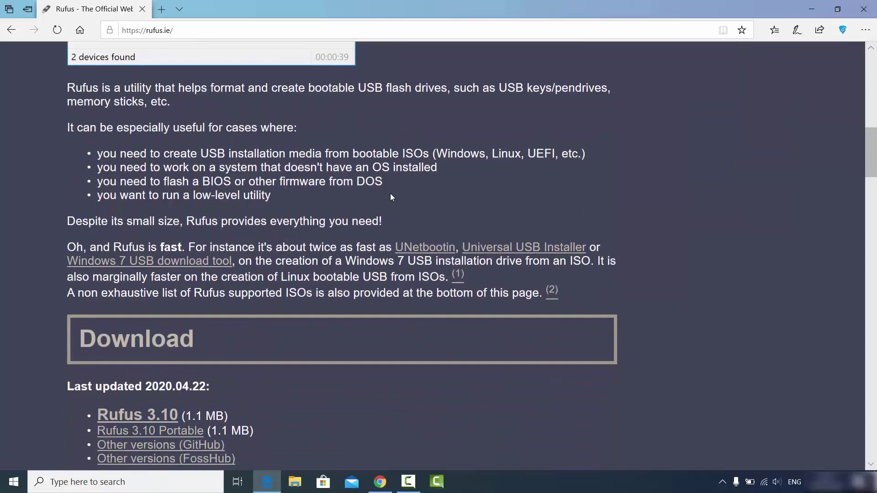
pyautogui.scroll(-1, 390, 193)
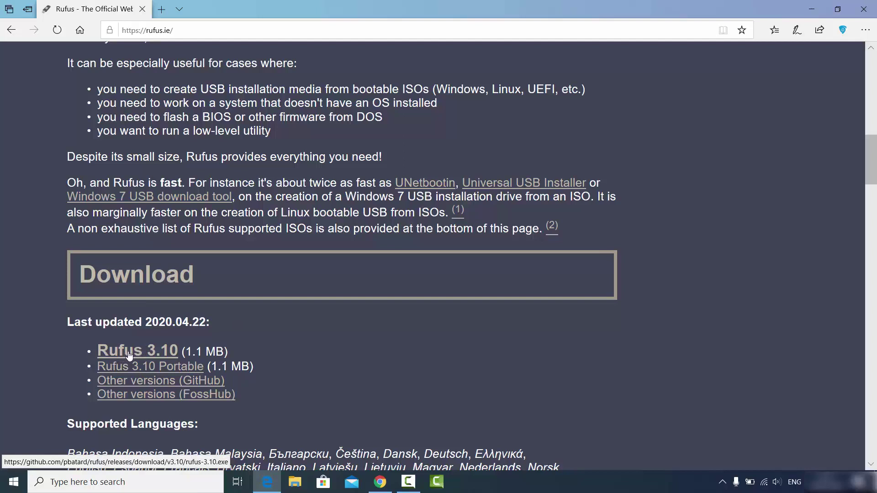
pyautogui.click(160, 356)
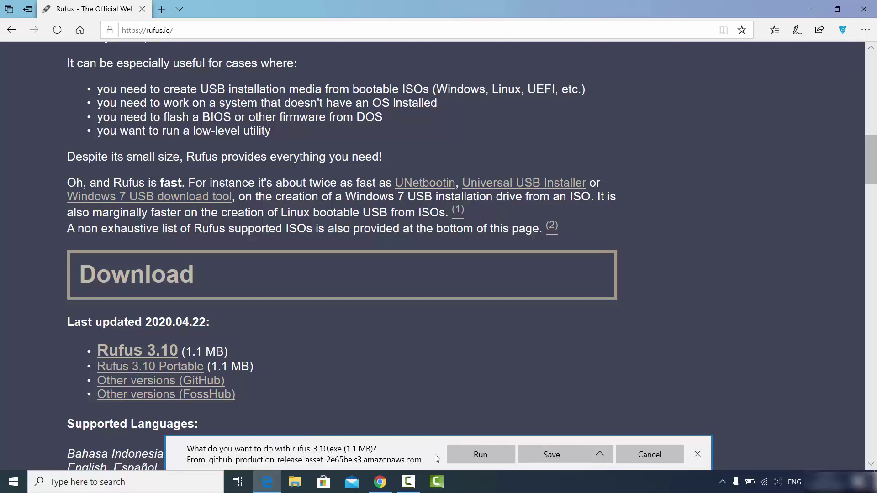
pyautogui.click(551, 454)
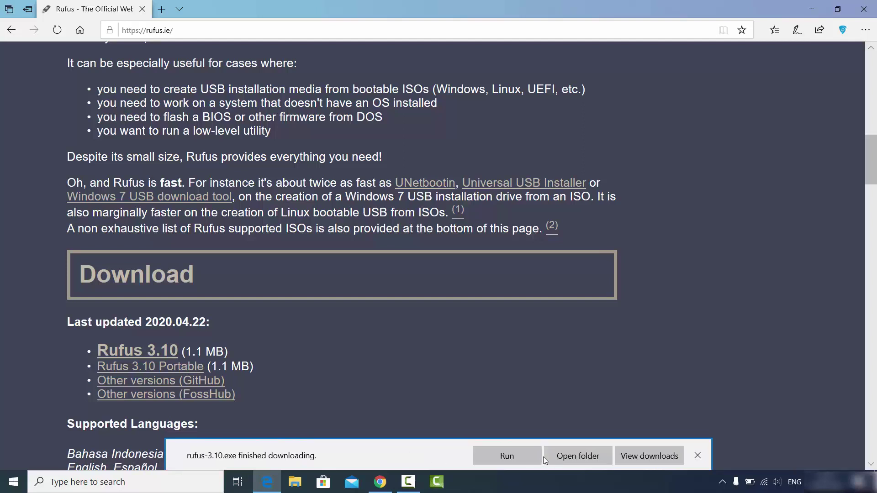
# Launch rufus-3.10.exe from the Downloads folder
pyautogui.click(578, 456)
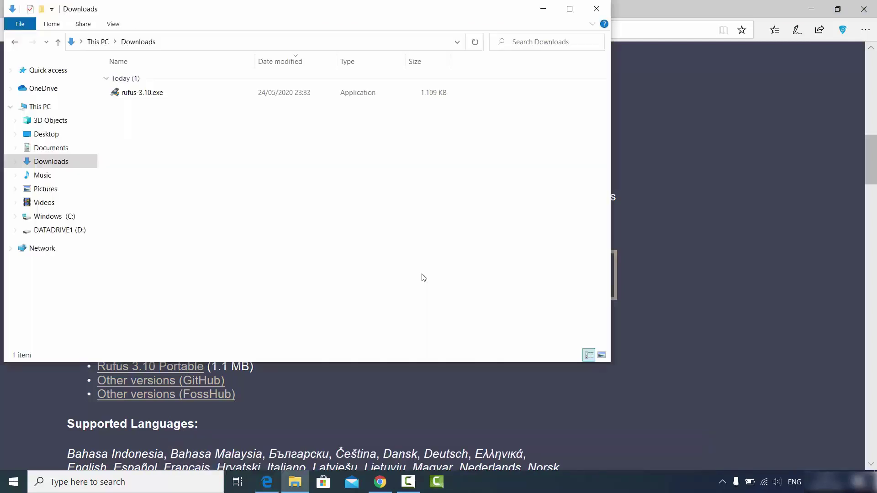
pyautogui.click(142, 94)
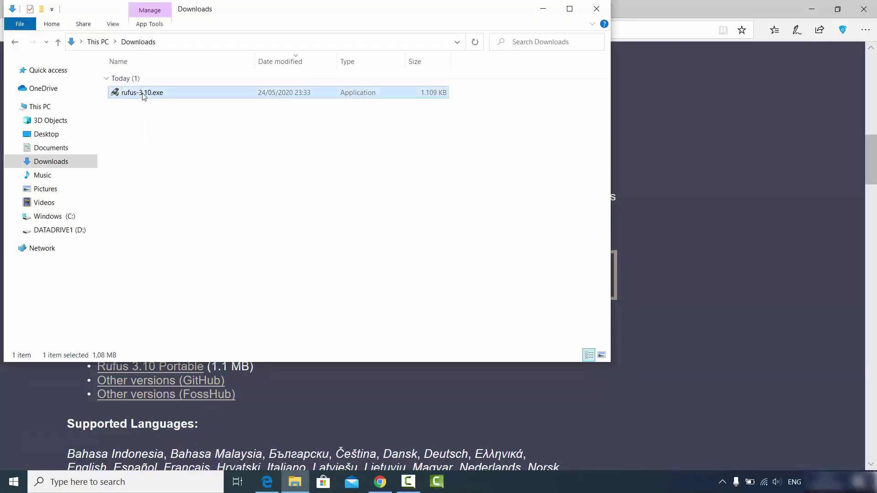
pyautogui.doubleClick(143, 93)
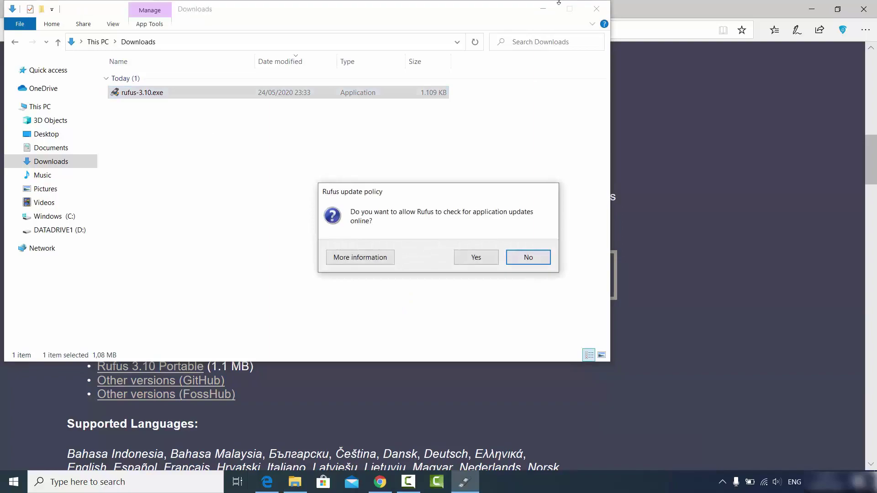
# Minimize File Explorer and Edge, then allow Rufus to check for updates online
pyautogui.click(544, 13)
pyautogui.click(544, 13)
pyautogui.click(811, 9)
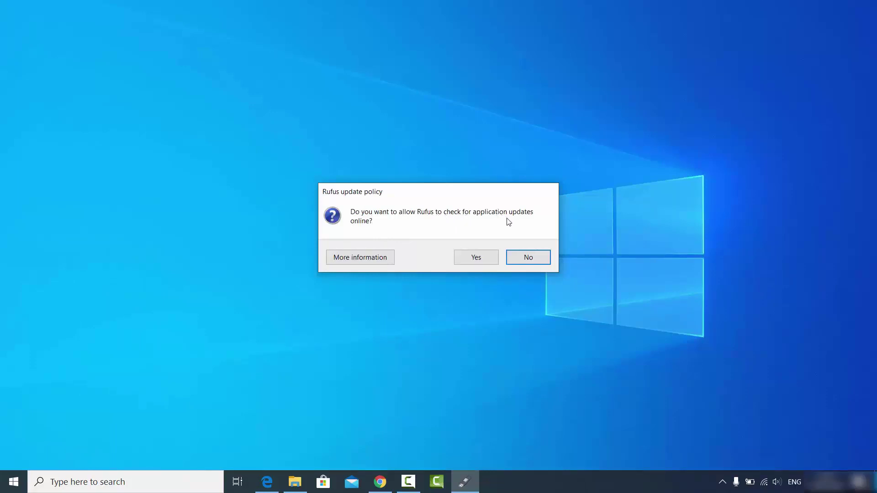
pyautogui.click(477, 259)
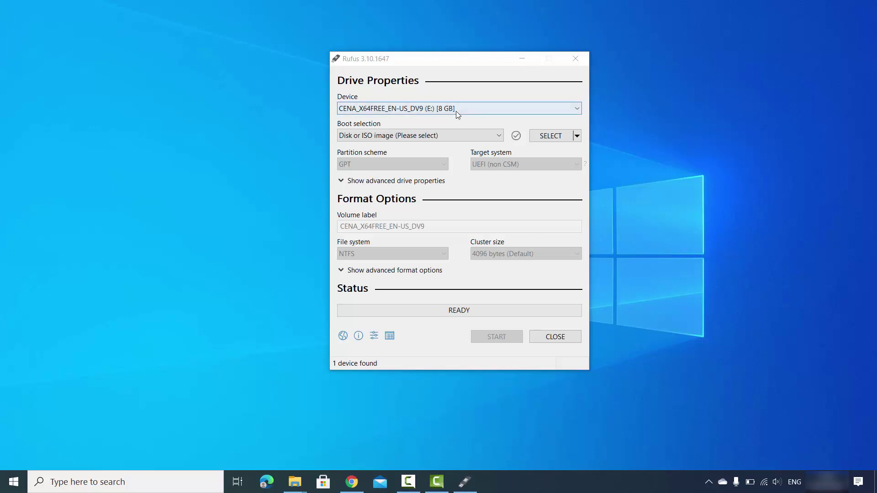
# Focus Rufus with the 8 GB drive (E:) as the target device and view boot selection choices
pyautogui.click(421, 119)
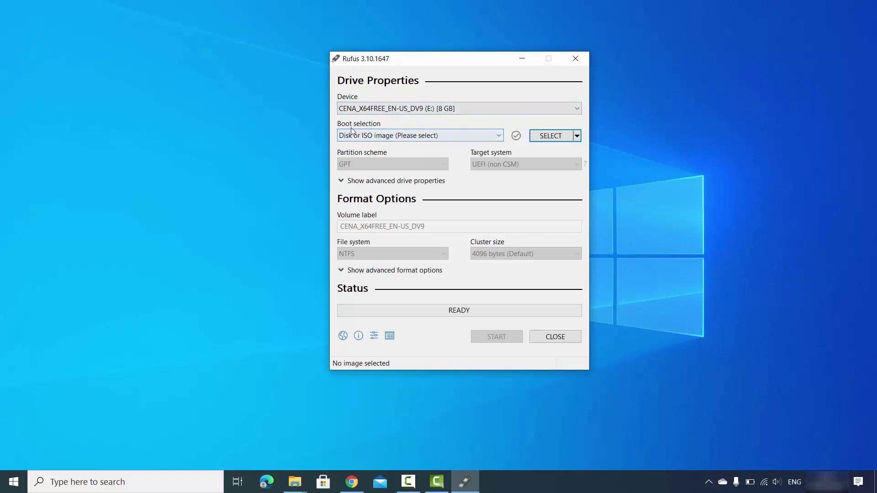
pyautogui.click(373, 137)
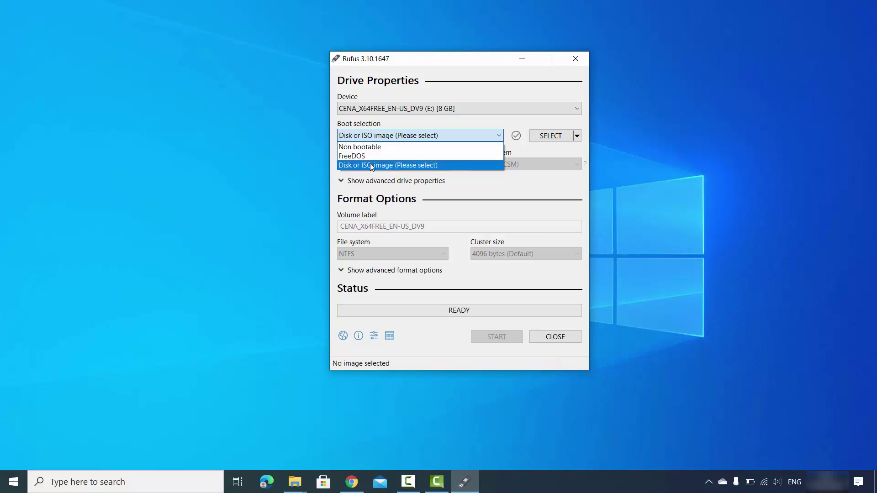
# Keep Disk or ISO image and pick ubuntu-20.04-desktop-amd64.iso from D:\Videos\Ubuntu\Ubuntu ISO
pyautogui.click(366, 166)
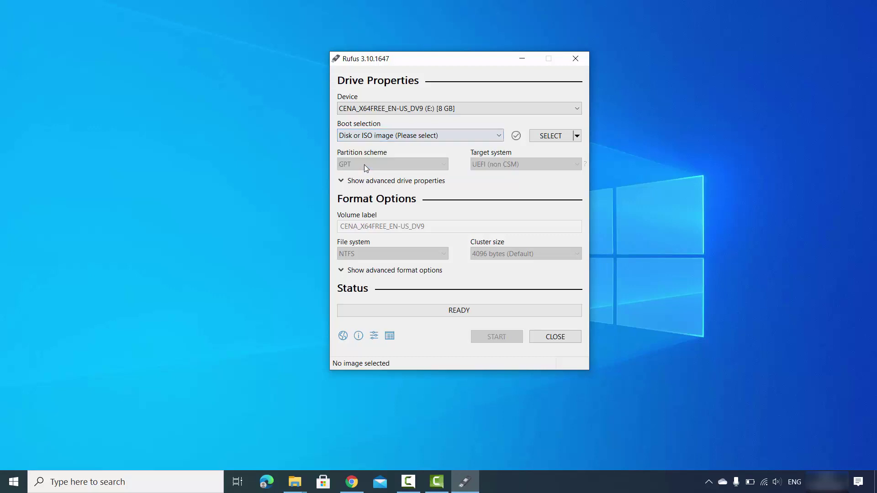
pyautogui.click(551, 136)
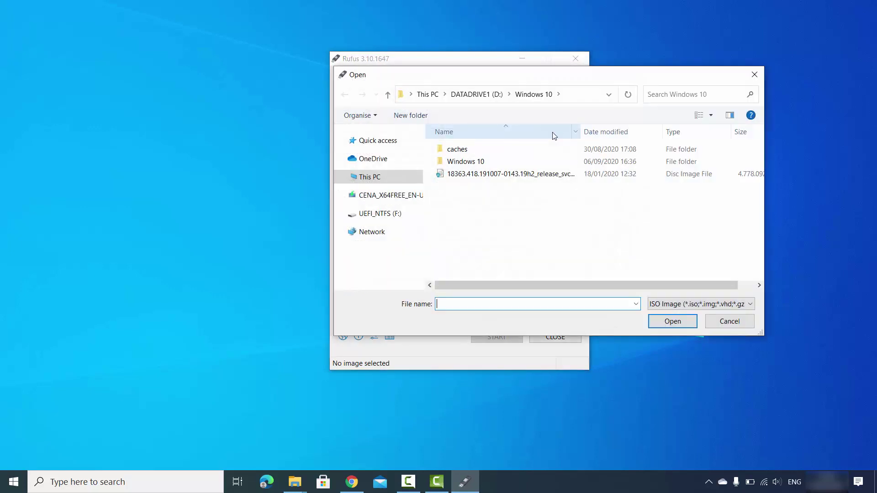
pyautogui.click(580, 100)
pyautogui.write('D:\\Videos\\Ubuntu\\Ubuntu ISO')
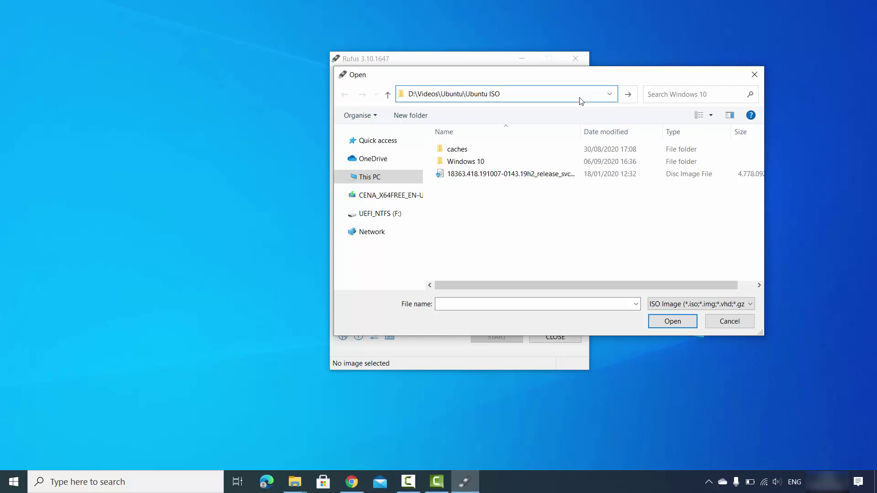
pyautogui.press('Return')
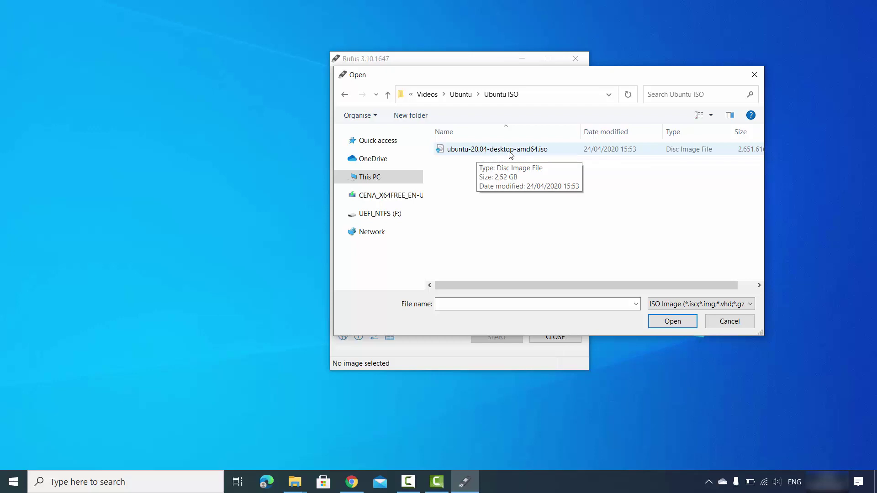
pyautogui.click(499, 153)
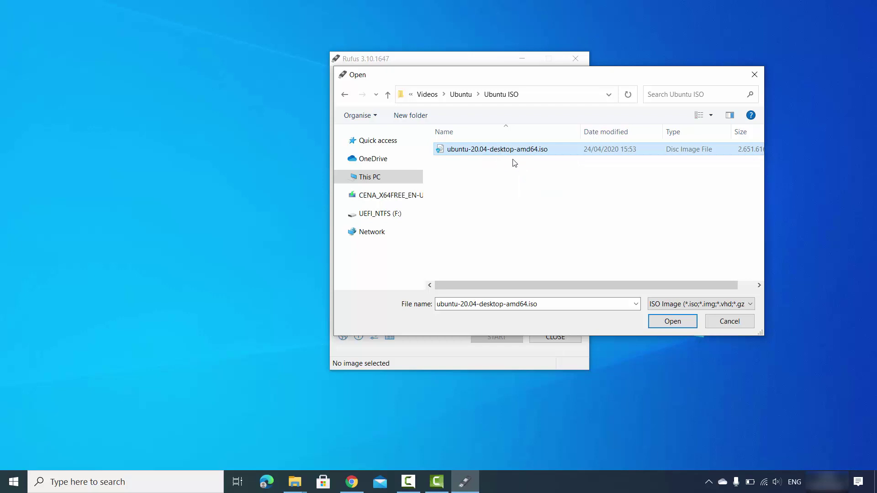
# Load the ISO, check the 'Ubuntu 20.04 LTS amd64' volume label, and show advanced format options
pyautogui.click(655, 322)
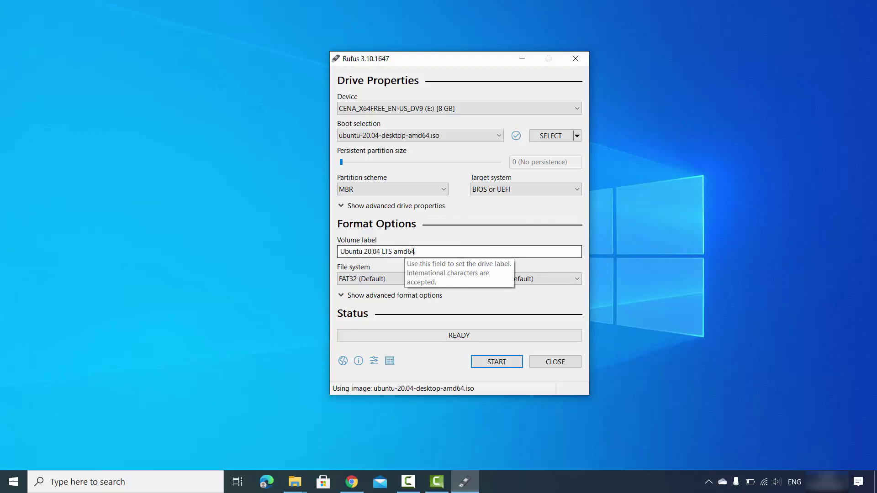
pyautogui.click(429, 251)
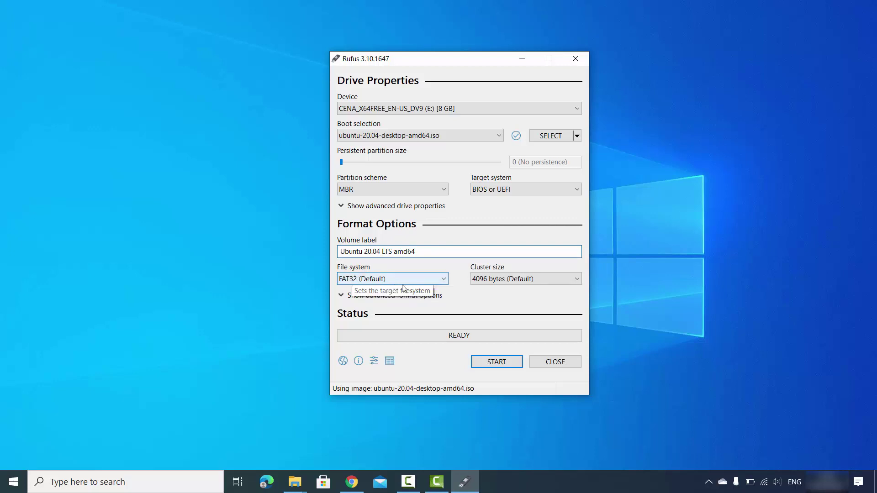
pyautogui.click(666, 322)
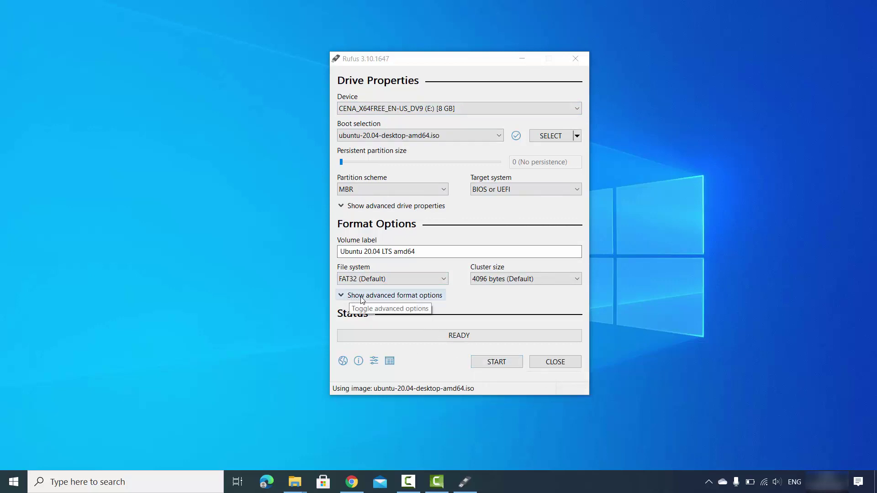
pyautogui.click(341, 297)
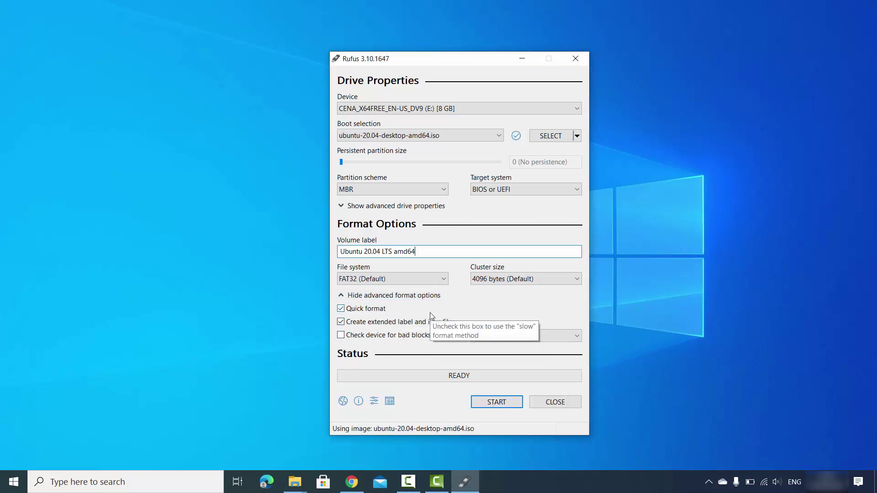
# Start writing, allow the ldlinux Syslinux file download, and confirm ISO Image write mode
pyautogui.click(495, 404)
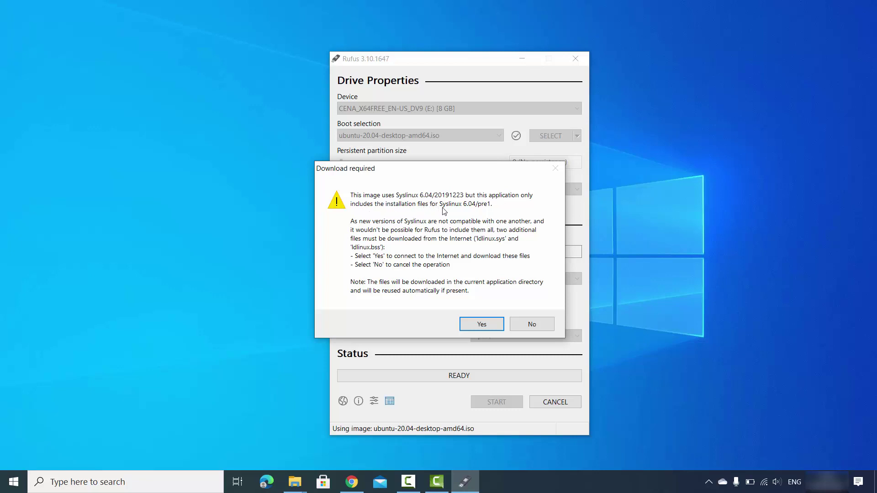
pyautogui.click(476, 325)
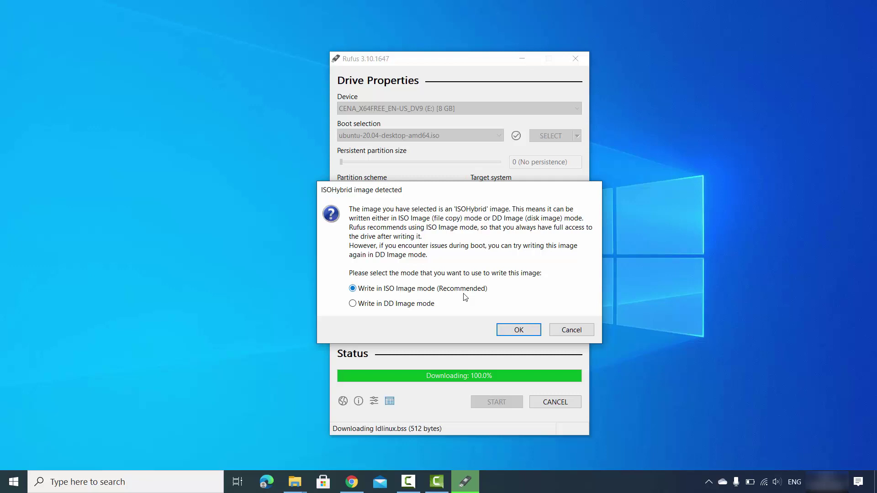
pyautogui.click(518, 330)
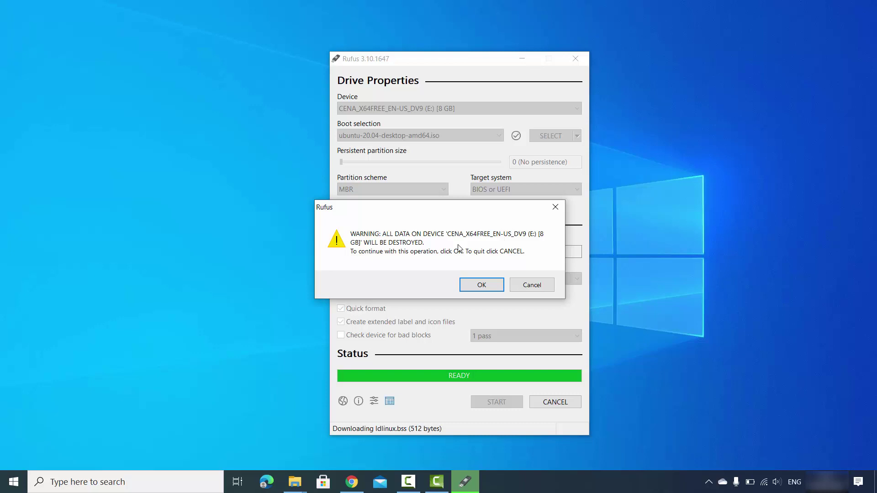
# Confirm erasing the 8 GB drive so Rufus writes the Ubuntu 20.04 image
pyautogui.click(484, 284)
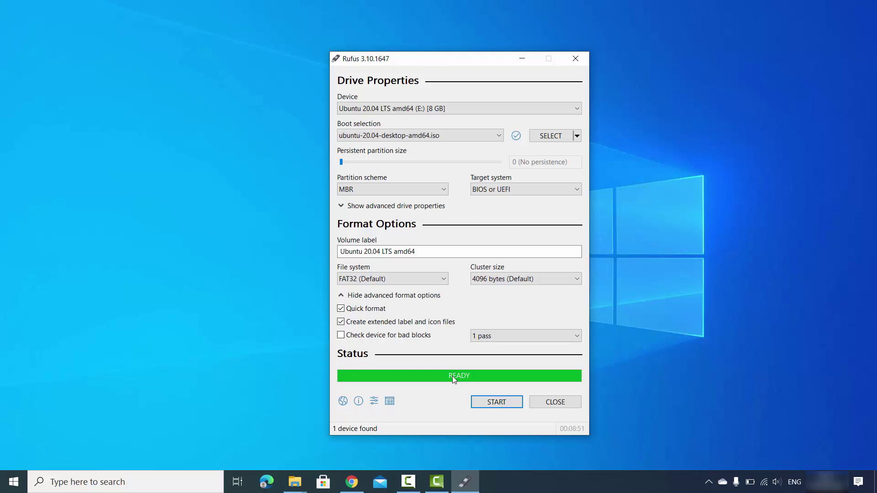
# Open This PC in the Ubuntu ISO Explorer window to check that UBUNTU 20_0 (E:) is listed
pyautogui.moveTo(303, 475)
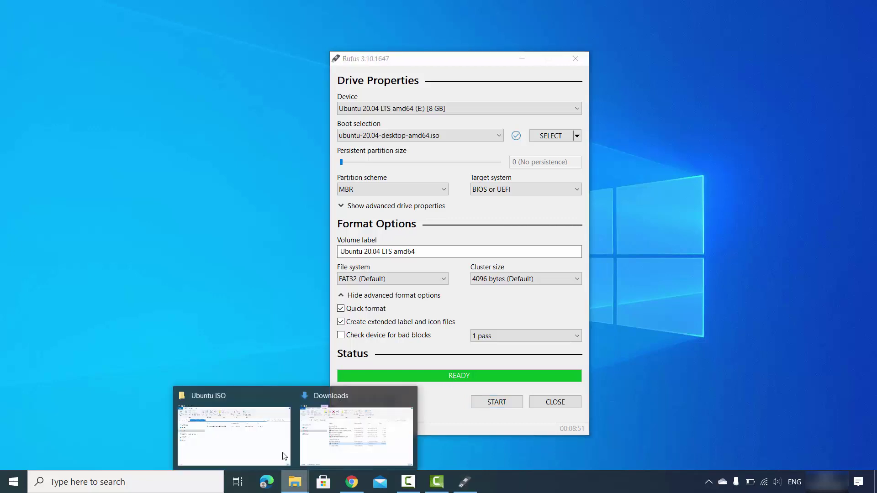
pyautogui.click(263, 434)
pyautogui.click(166, 242)
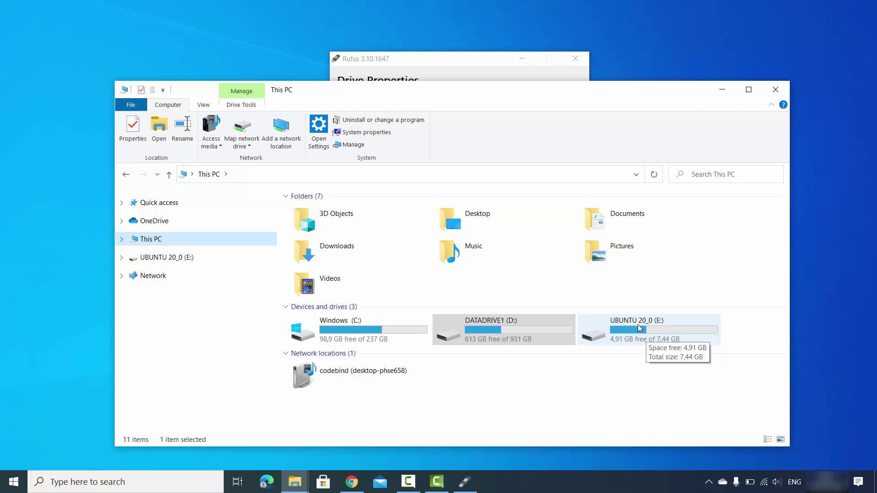
pyautogui.click(650, 365)
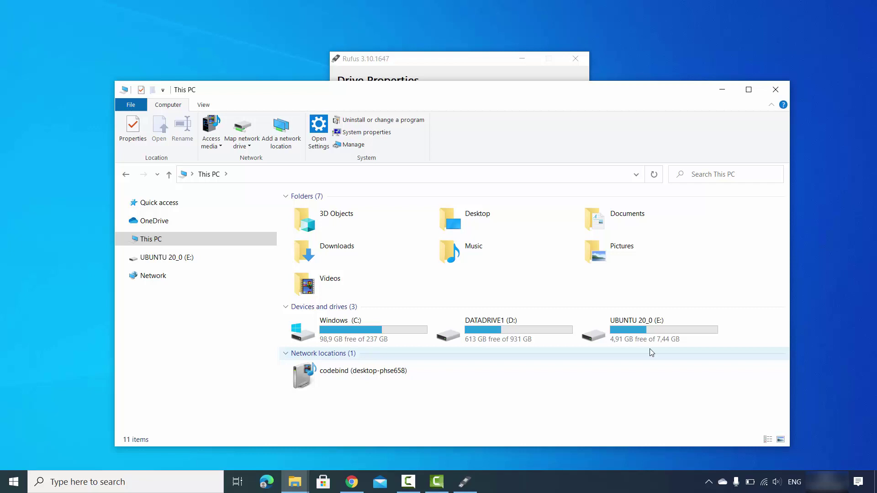
pyautogui.click(630, 62)
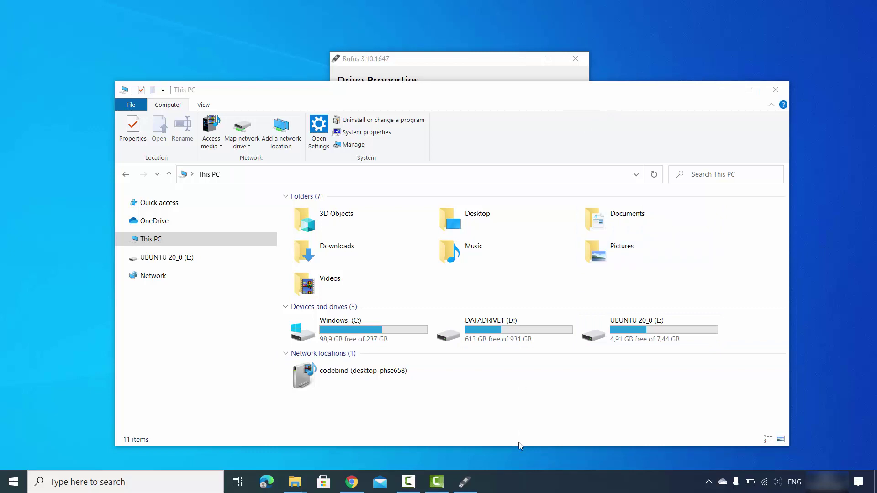
# Bring the File Explorer window back into focus before booting from the Ubuntu USB
pyautogui.click(518, 429)
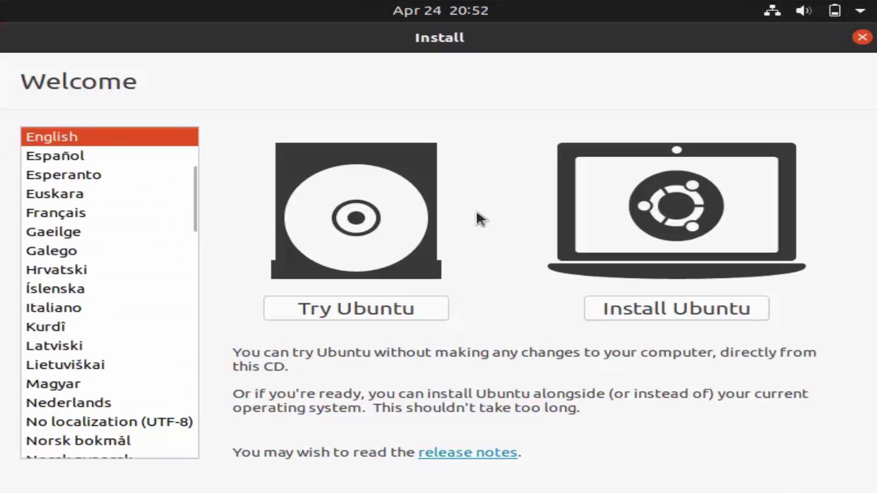
# Choose Install Ubuntu on the English Welcome screen
pyautogui.click(658, 312)
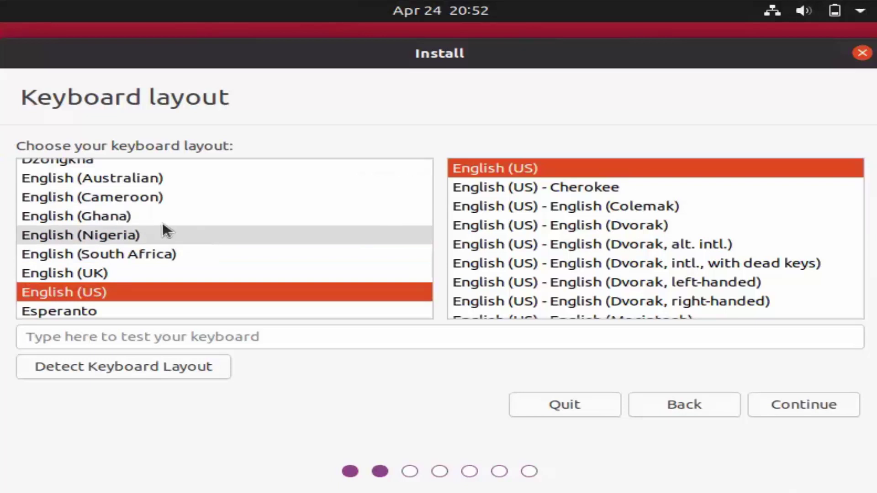
# Select German as the keyboard layout and try it in the test field
pyautogui.click(426, 212)
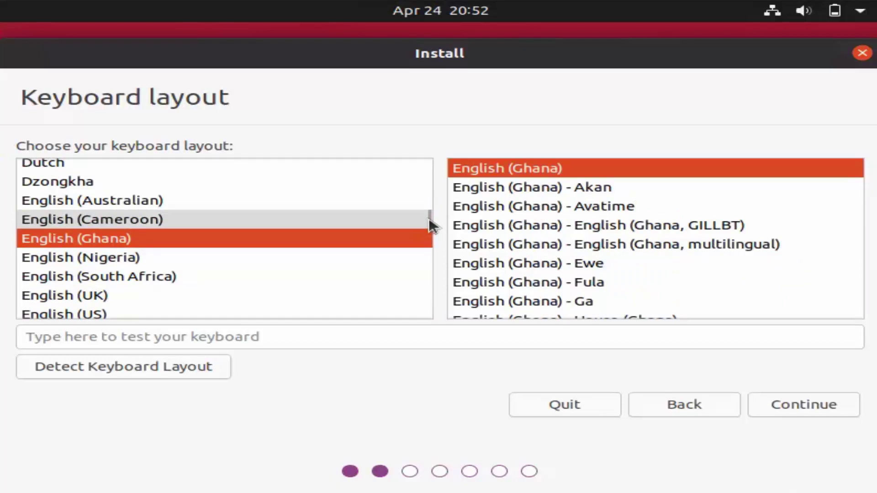
pyautogui.click(163, 274)
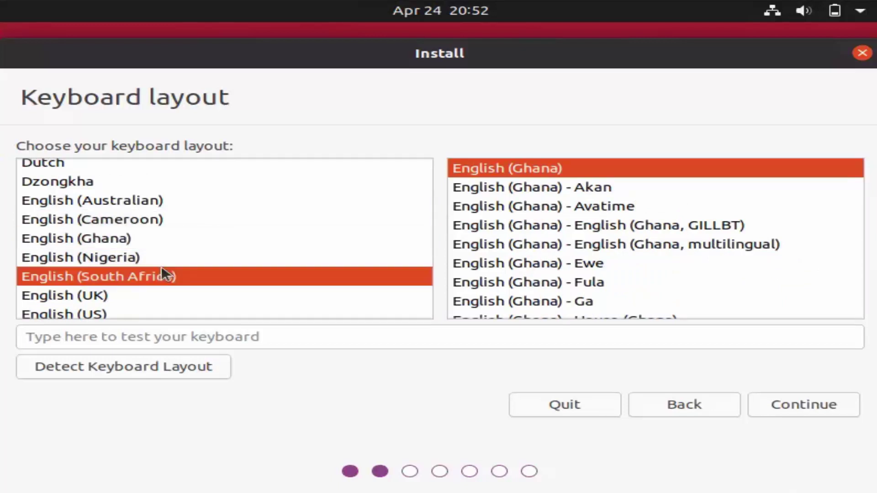
pyautogui.write('g')
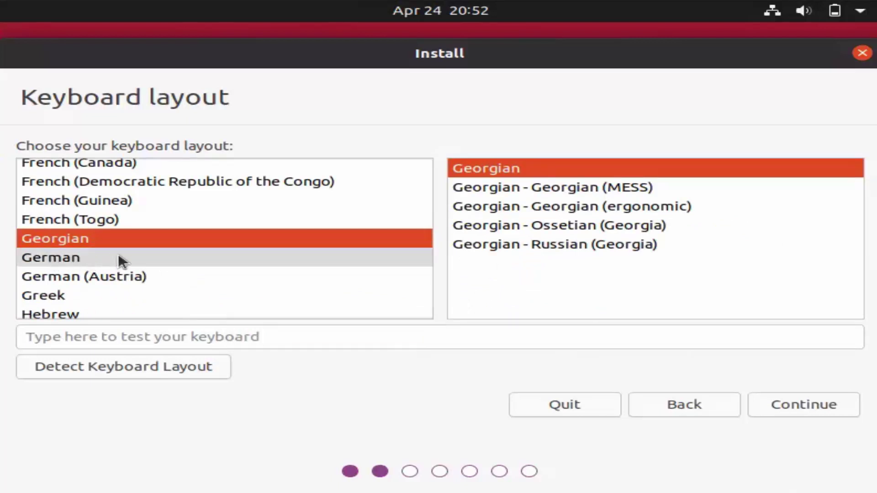
pyautogui.click(75, 258)
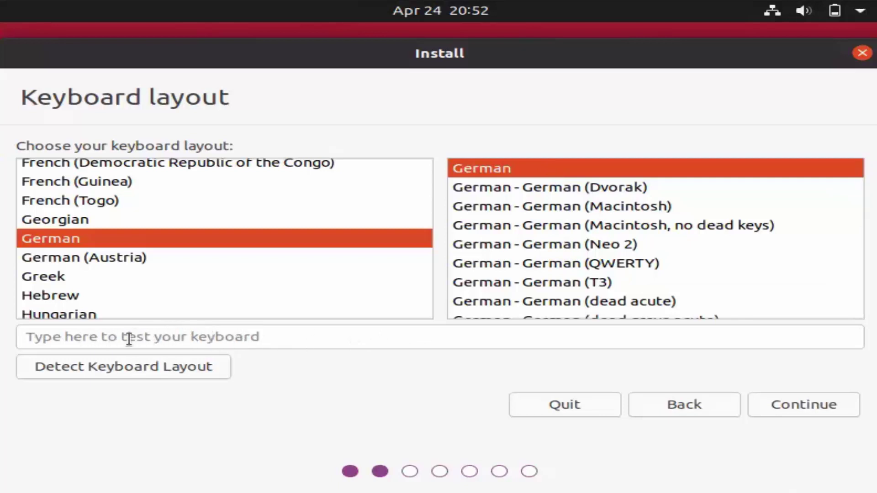
pyautogui.click(180, 338)
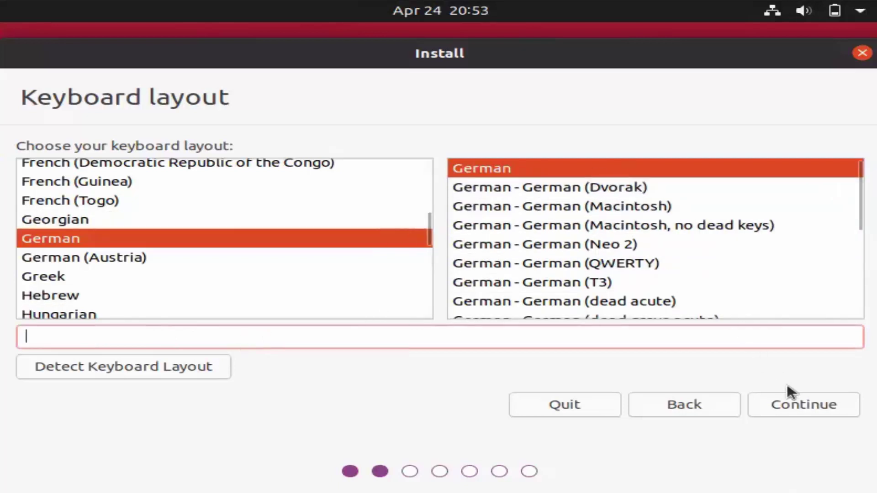
# Choose a normal installation including third-party drivers and media formats
pyautogui.click(791, 403)
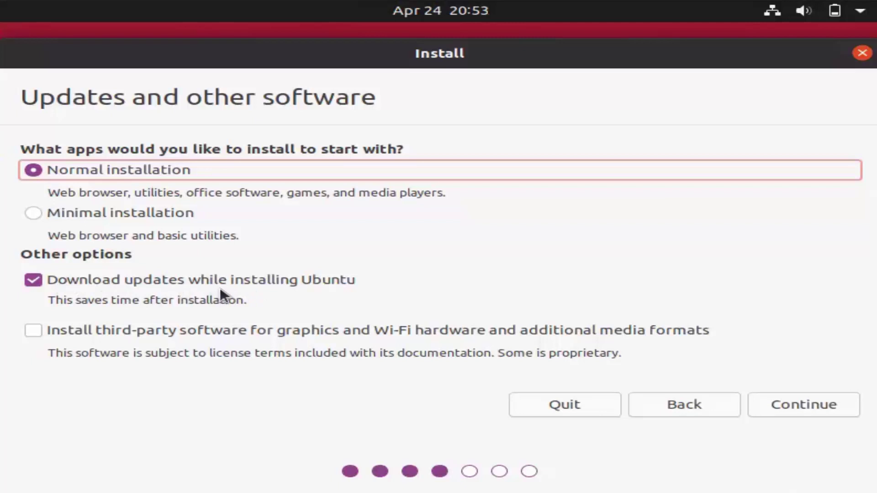
pyautogui.click(36, 328)
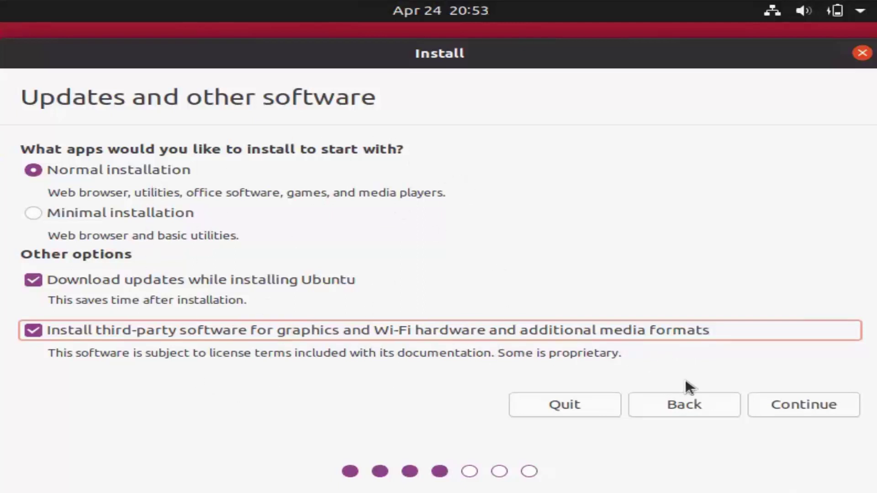
pyautogui.click(785, 406)
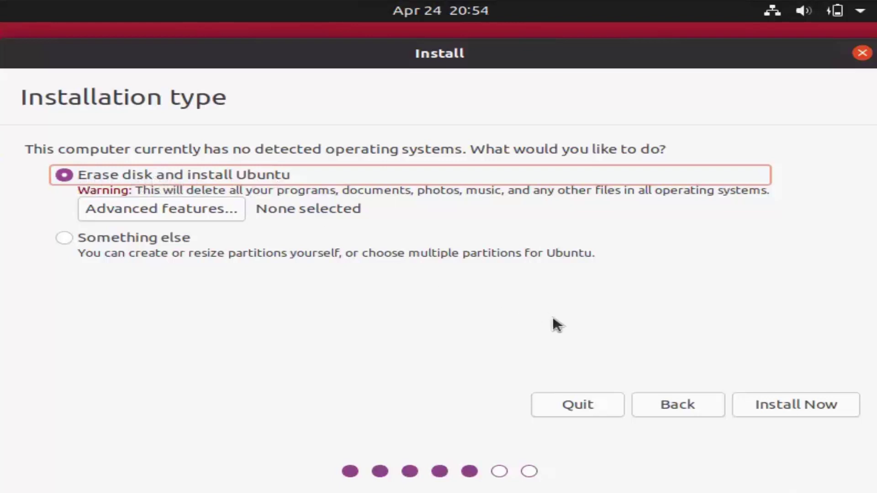
# Install with 'Erase disk and install Ubuntu' and confirm writing the partition changes
pyautogui.click(796, 405)
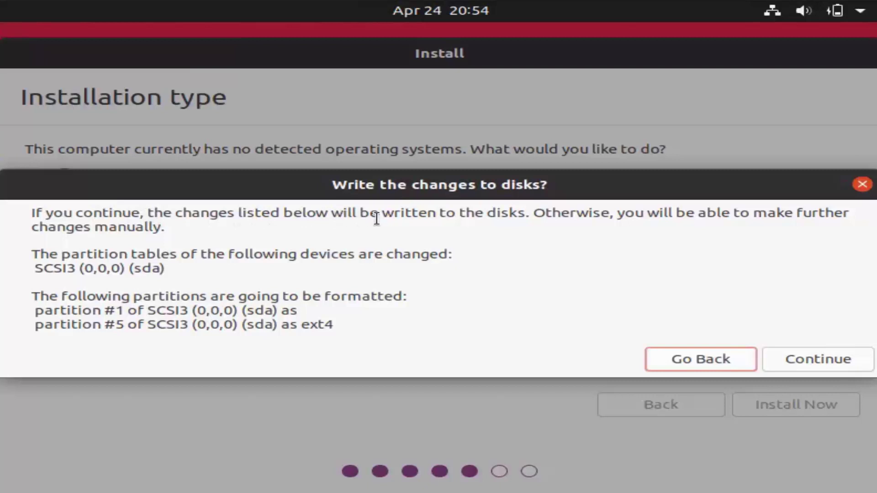
pyautogui.click(837, 359)
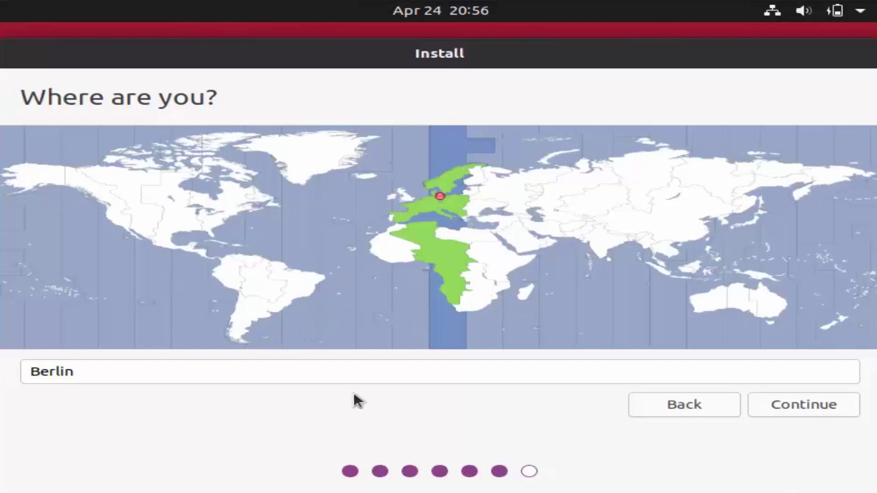
# Accept Berlin as the location and time zone
pyautogui.click(786, 405)
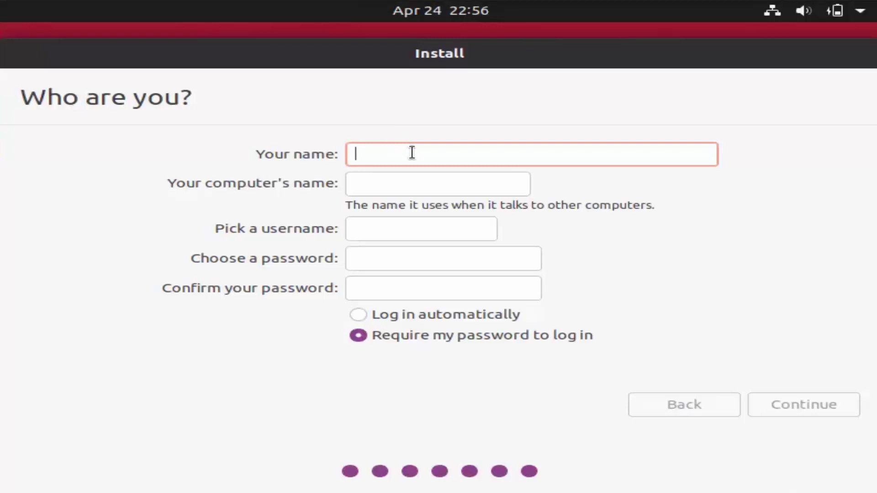
# Enter the user's name and remove '-VirtualBox' from the computer name
pyautogui.write('cod')
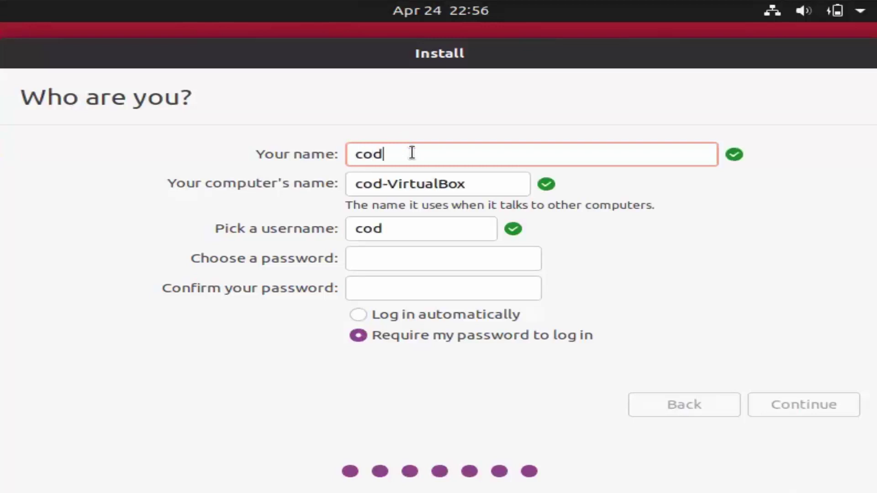
pyautogui.write('ebind')
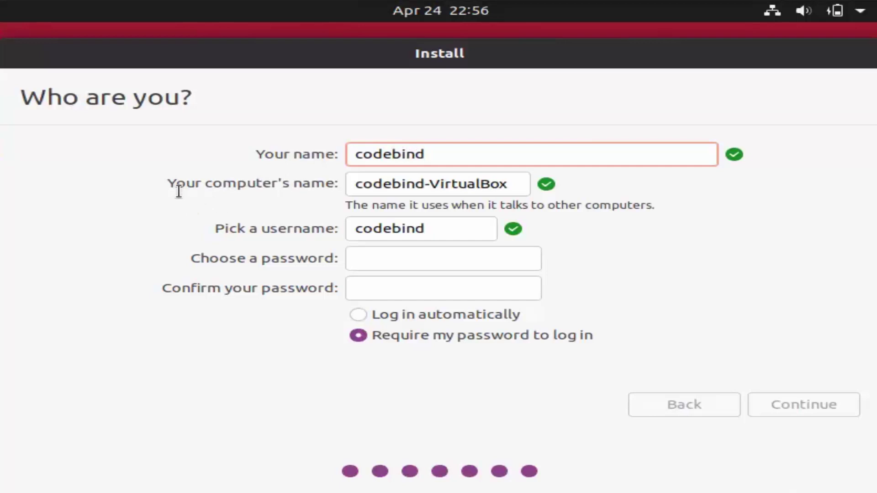
pyautogui.doubleClick(456, 185)
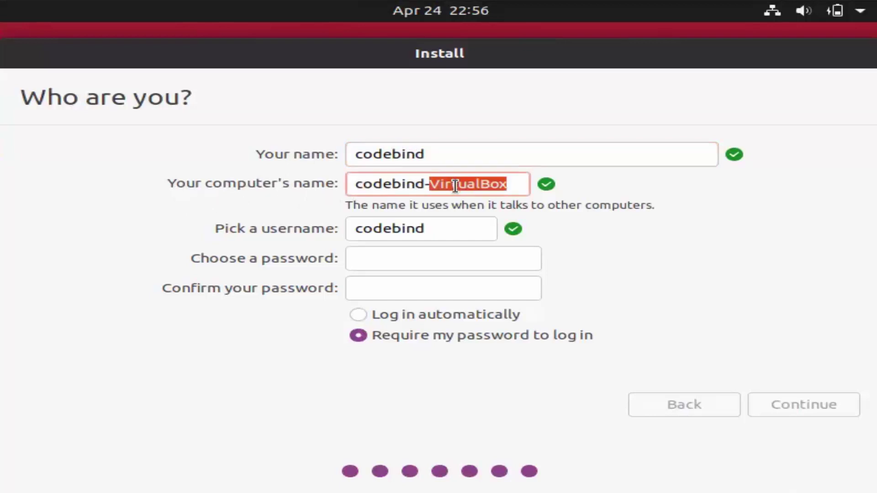
pyautogui.press('BackSpace')
pyautogui.press('BackSpace')
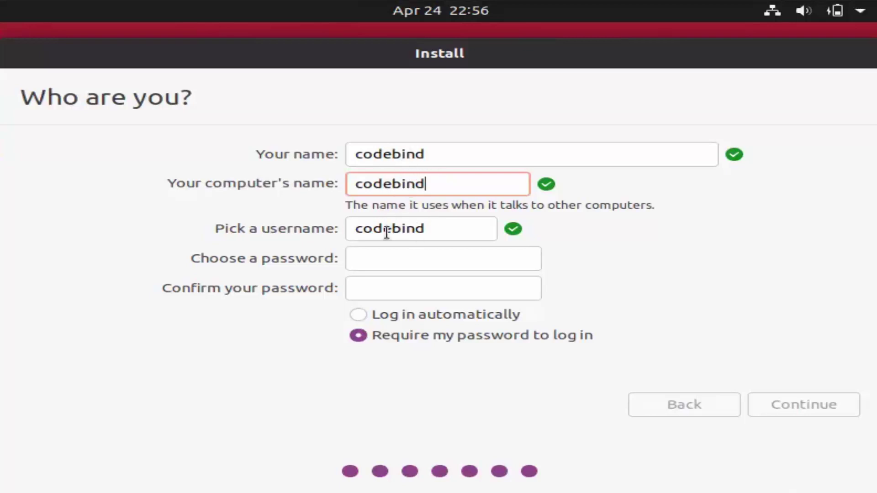
pyautogui.click(432, 227)
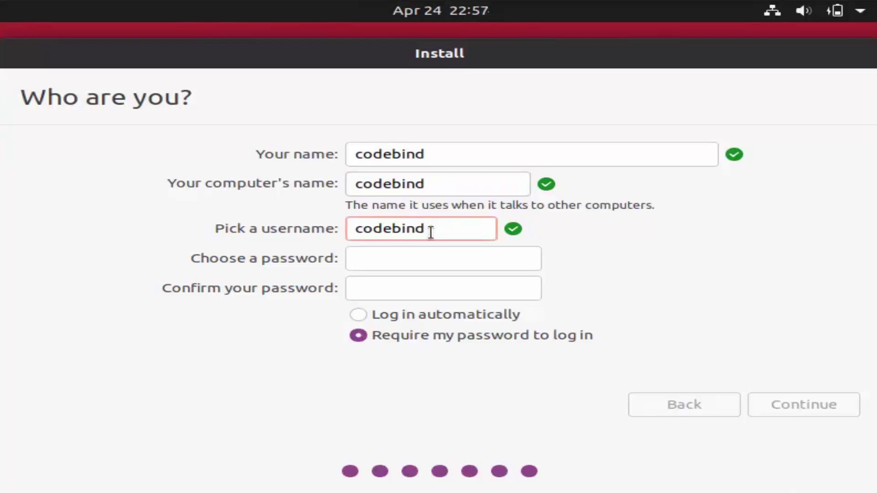
# Set and confirm the account password, then start the installation
pyautogui.click(448, 256)
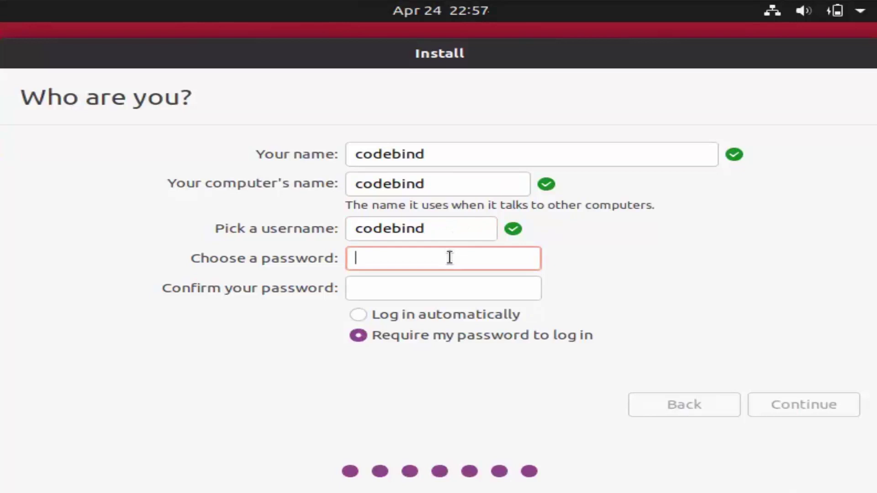
pyautogui.write('123456')
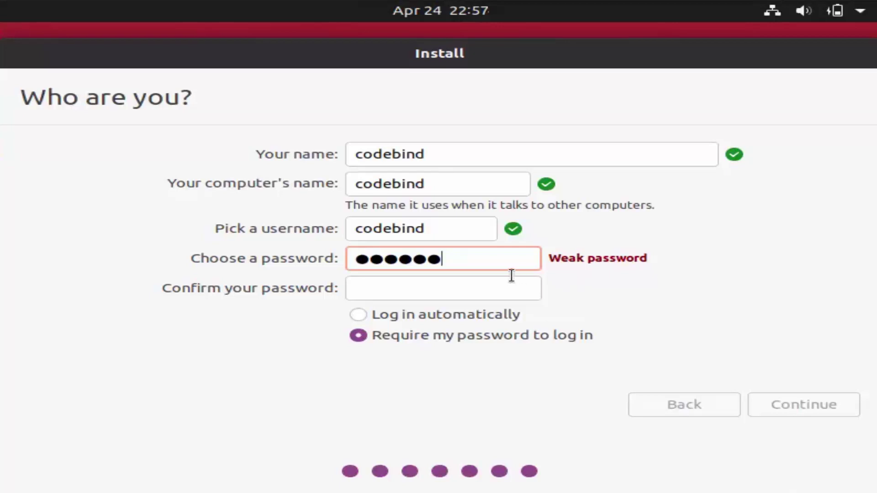
pyautogui.click(481, 289)
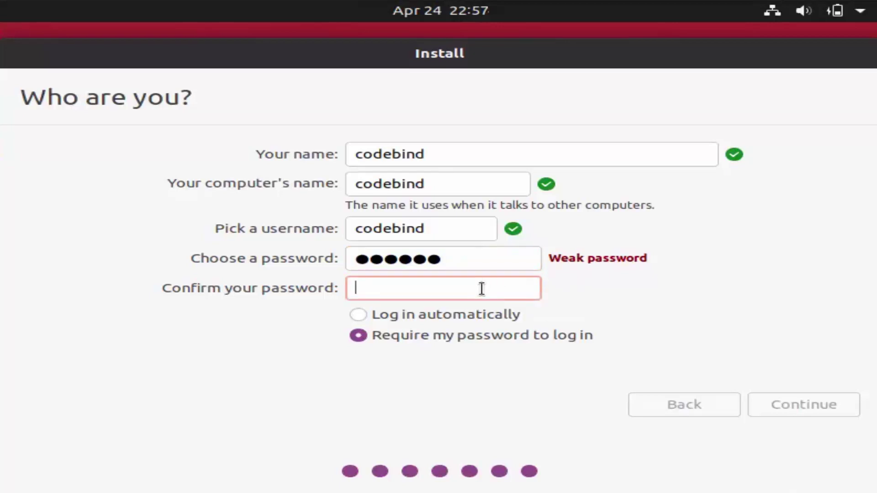
pyautogui.write('123456')
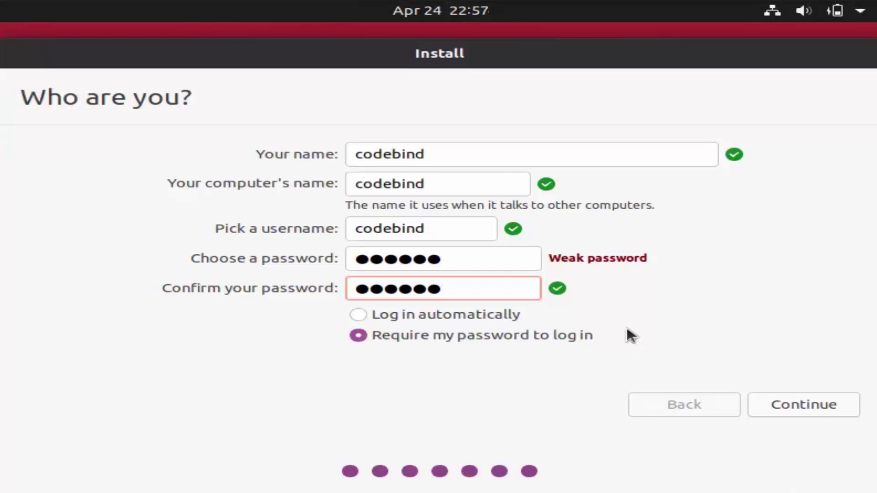
pyautogui.click(790, 406)
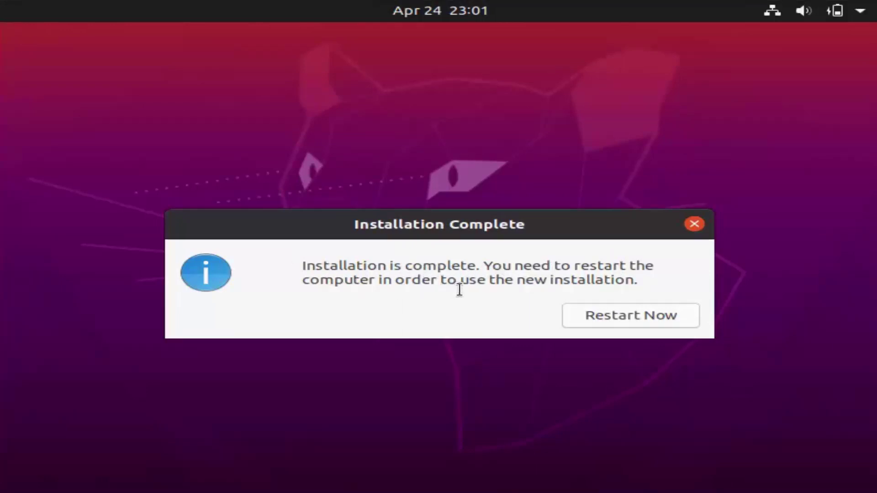
# Restart Now to boot into the newly installed Ubuntu system
pyautogui.click(615, 318)
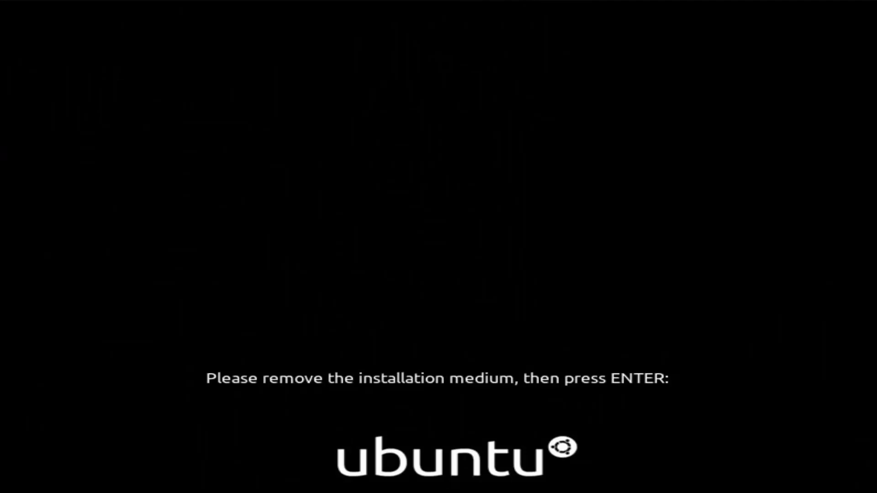
# Continue the reboot past the remove-installation-medium prompt and dismiss the mouse integration notice
pyautogui.press('Return')
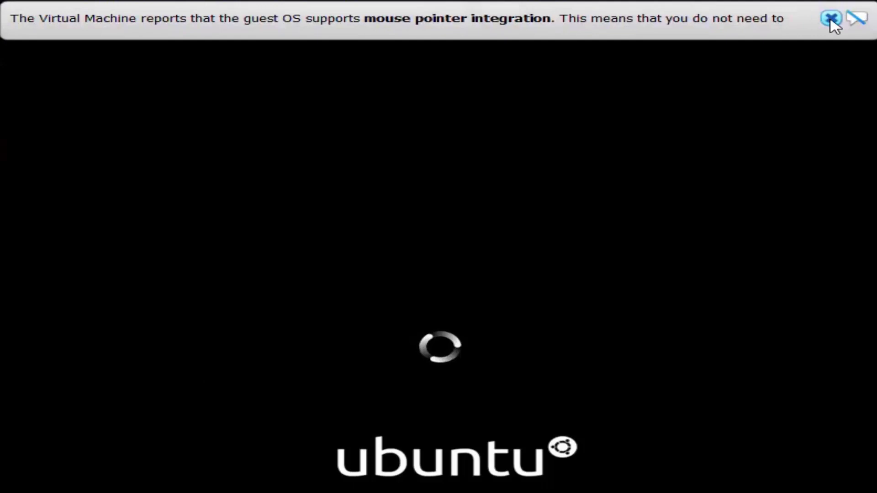
pyautogui.click(832, 19)
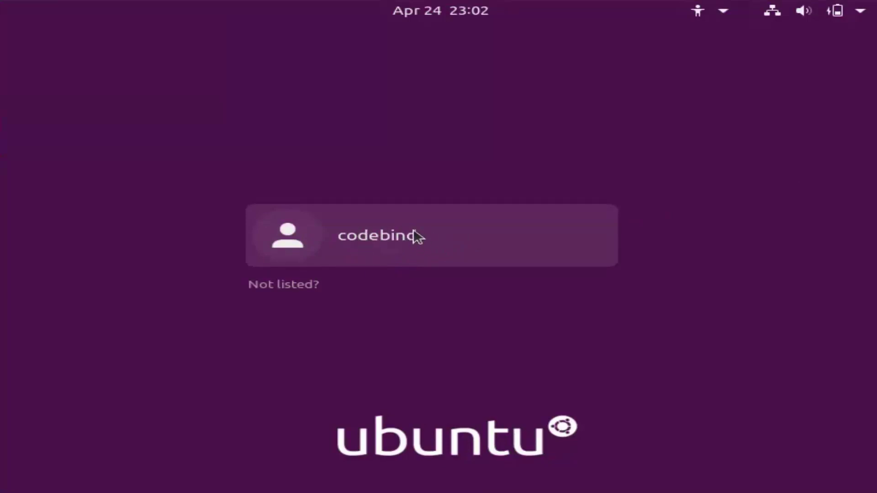
# Log in to the newly created user account by entering its password
pyautogui.click(392, 242)
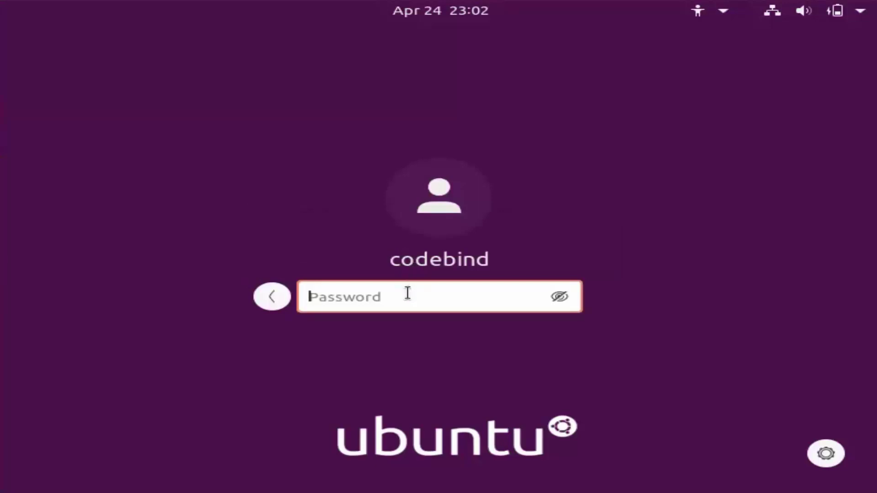
pyautogui.write('p')
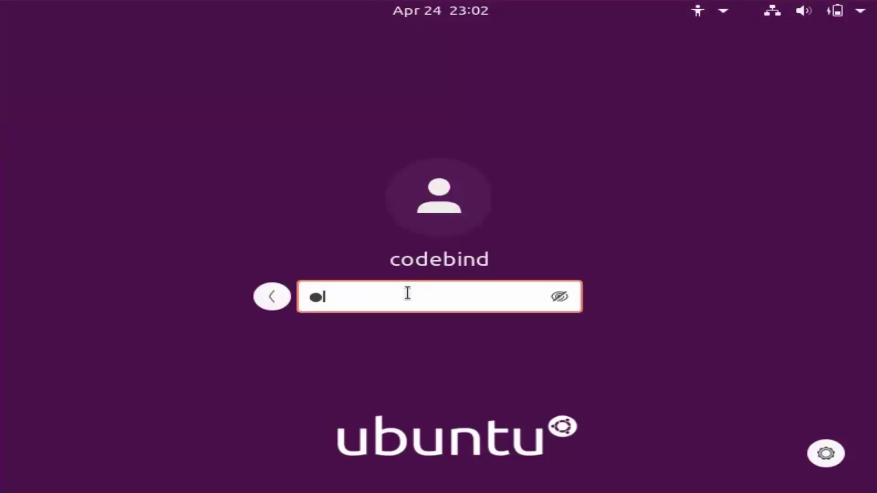
pyautogui.write('ass')
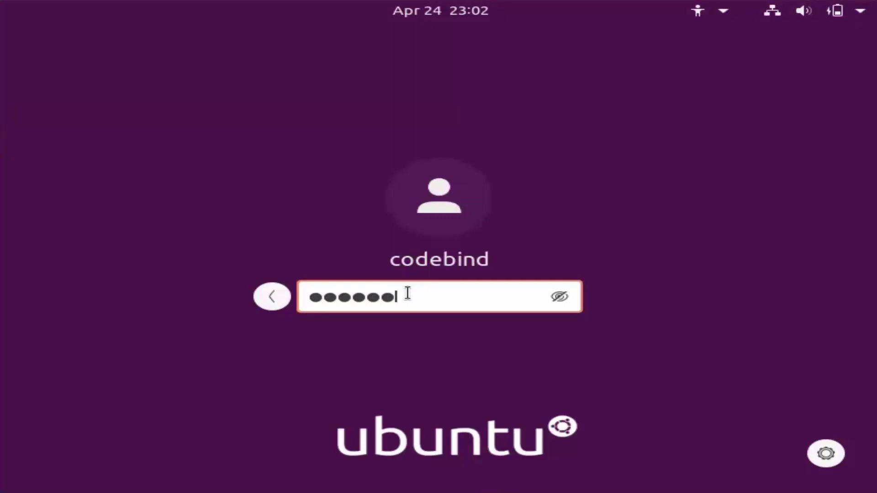
pyautogui.write('wor')
pyautogui.press('Return')
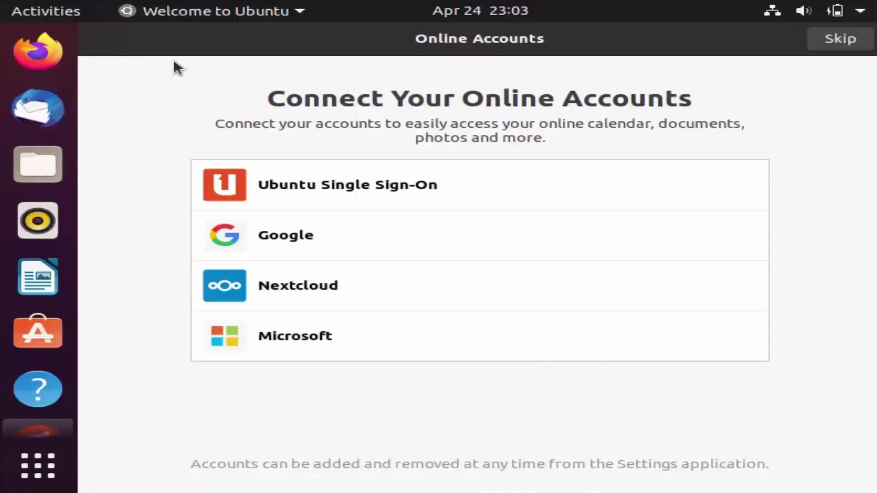
# Skip online accounts and Livepatch, keep system-info sending and default privacy, then finish Welcome to Ubuntu
pyautogui.click(837, 43)
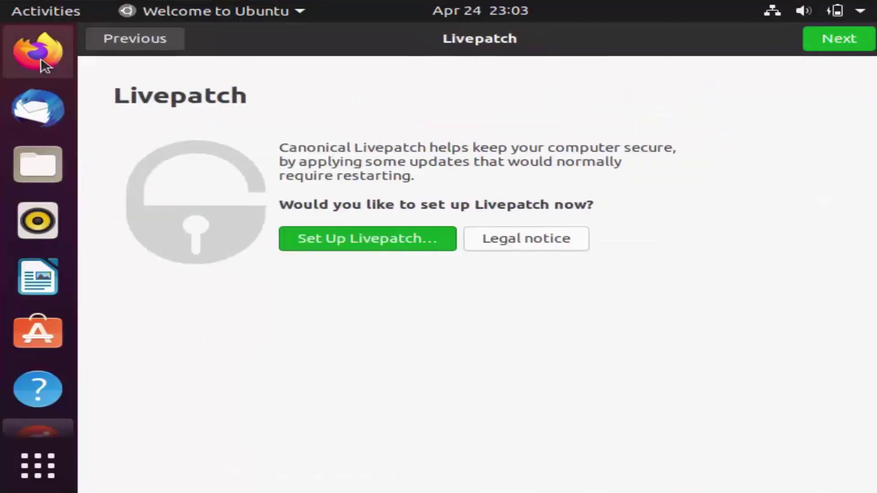
pyautogui.click(836, 44)
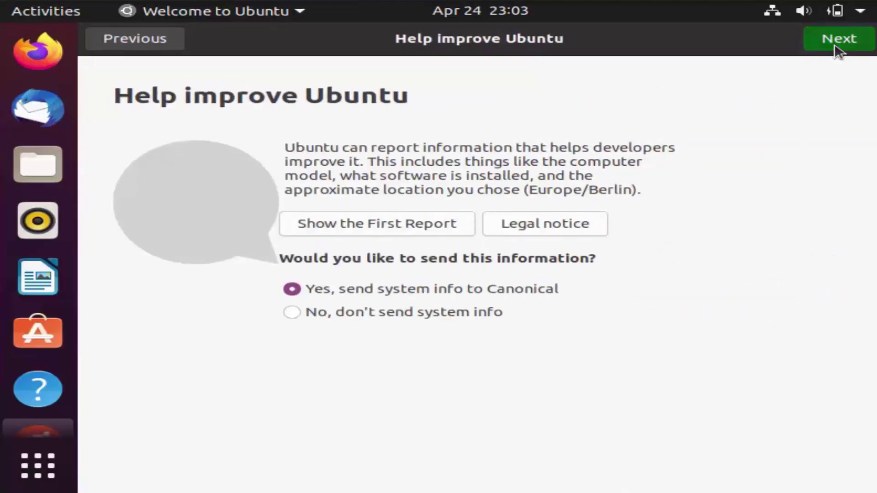
pyautogui.click(836, 44)
pyautogui.click(832, 44)
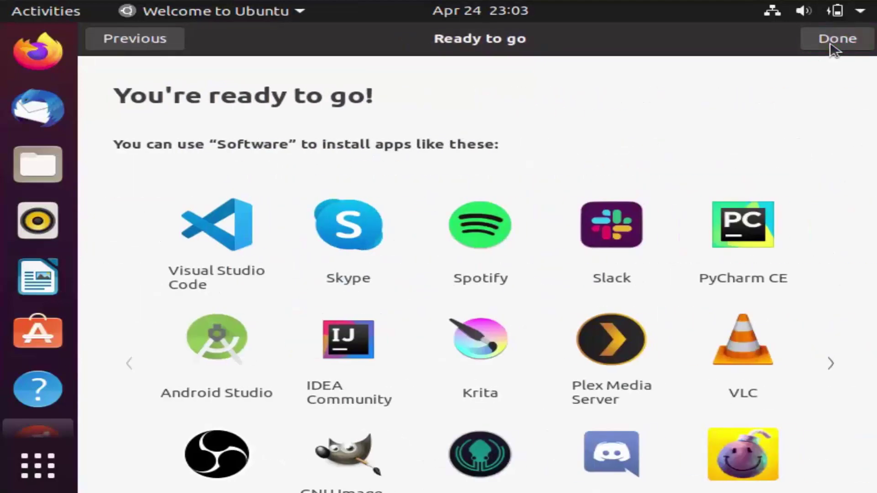
pyautogui.click(835, 44)
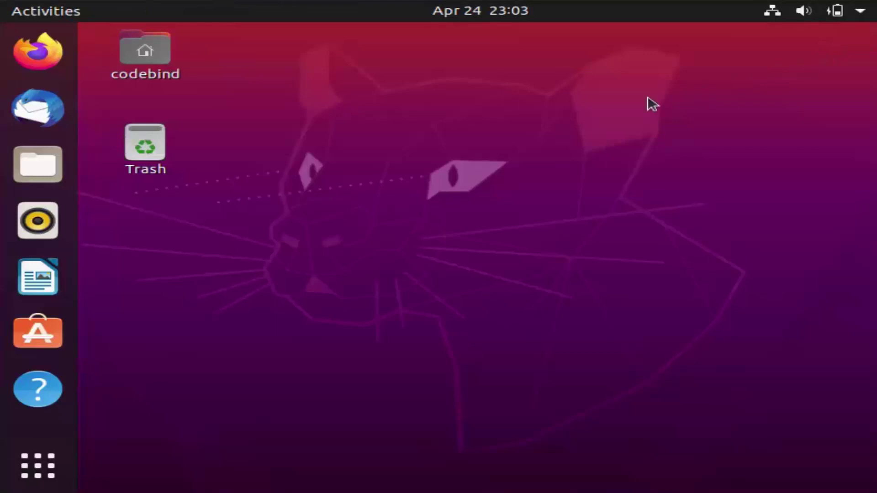